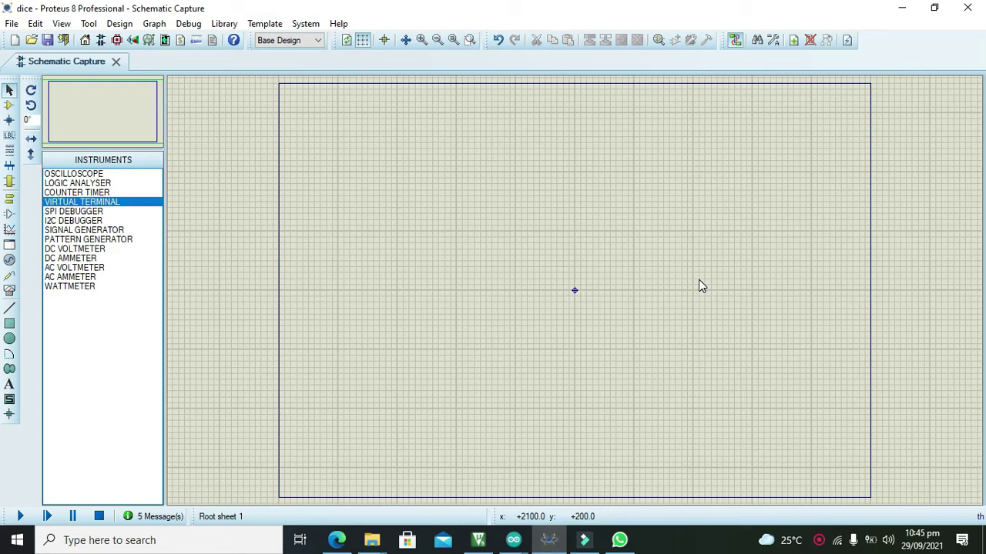
Add the ARDUINO_UNO part from the device library and place ARD1 at the sheet centre
click(10, 106)
click(49, 160)
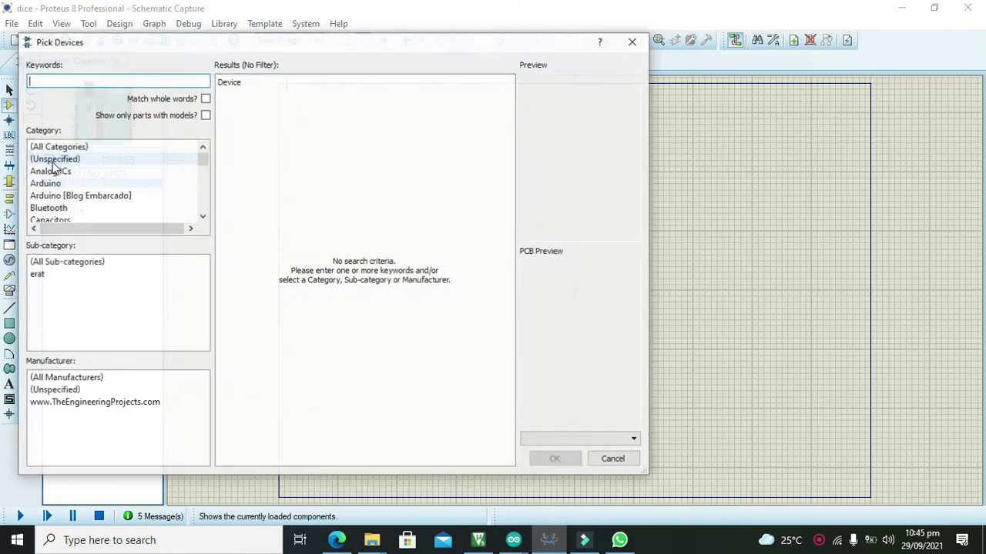
text(arduino)
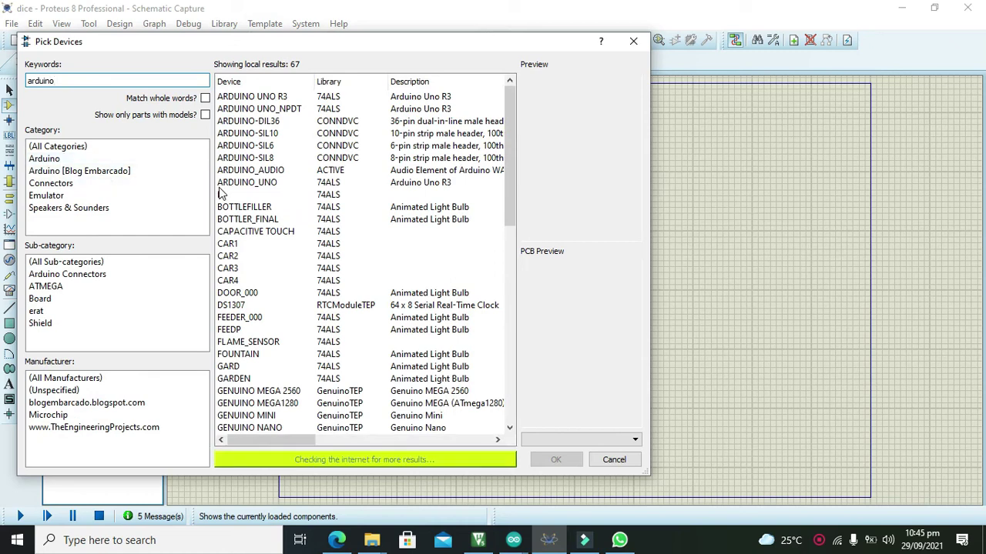
click(260, 111)
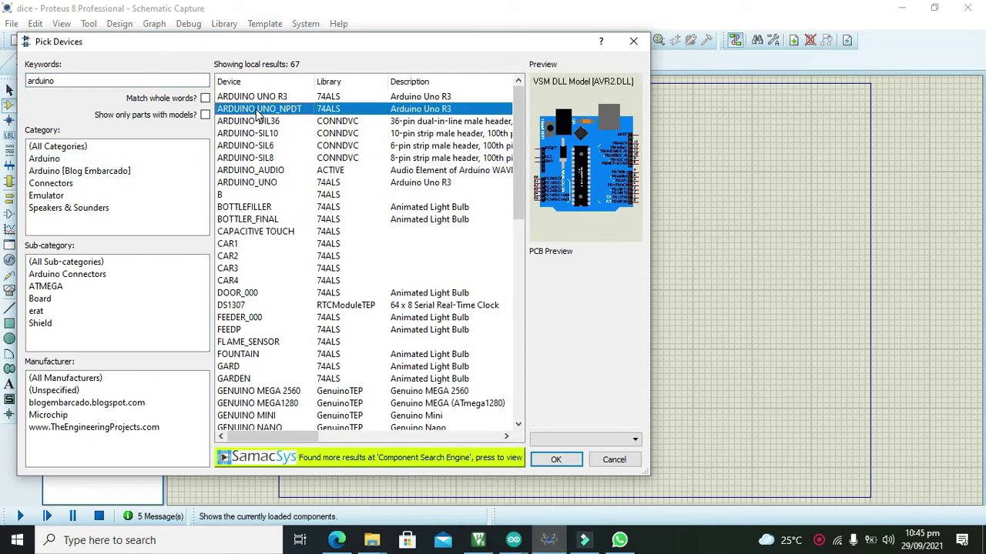
click(264, 123)
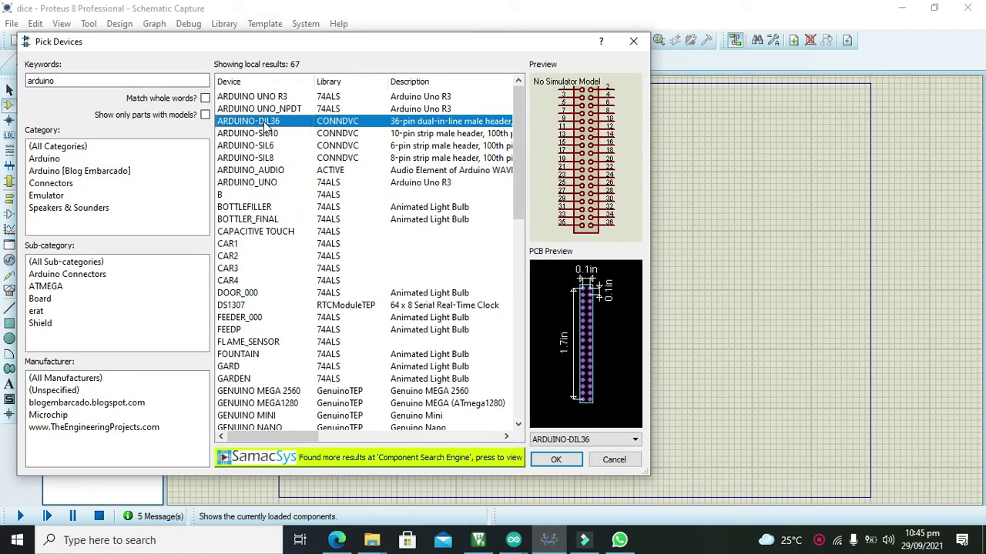
click(118, 80)
text(uno)
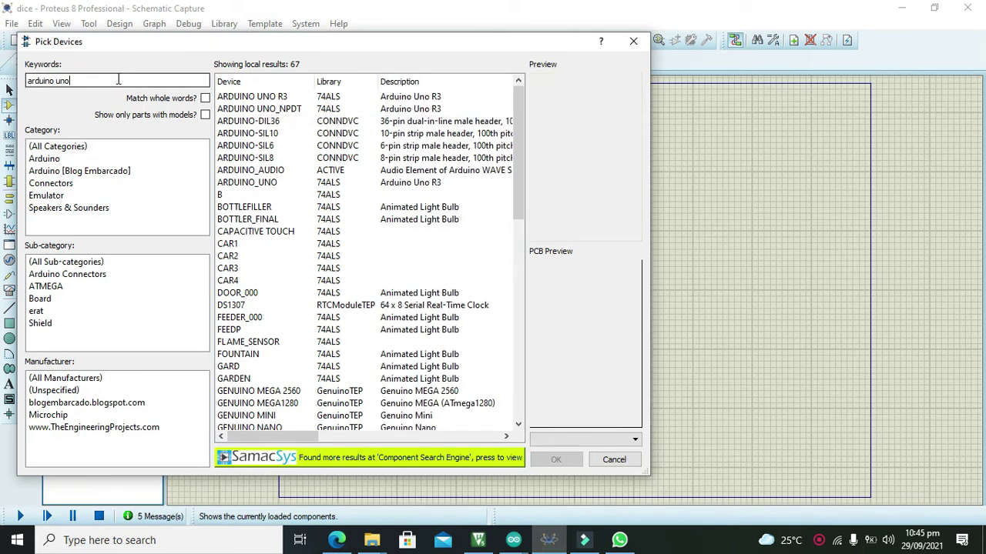
click(306, 98)
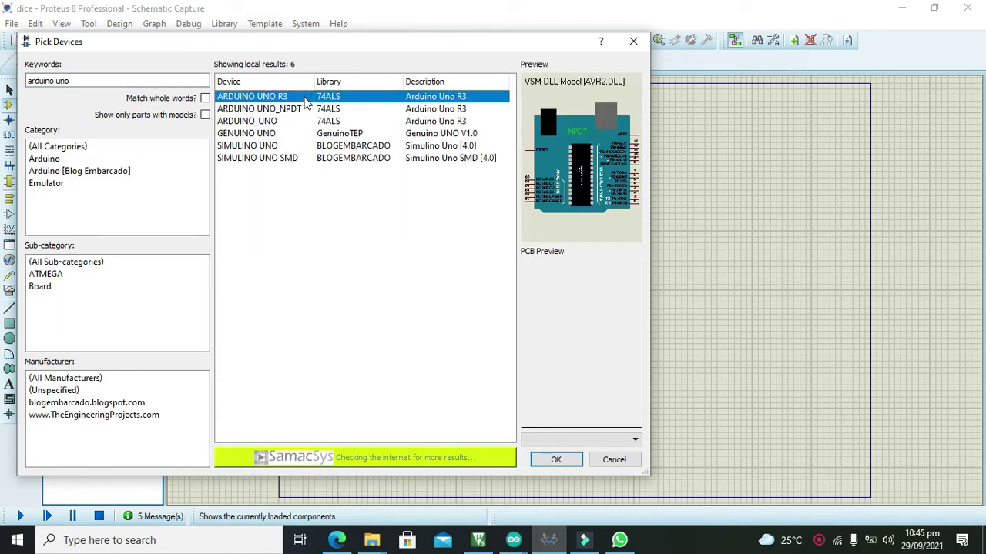
key(Down)
key(Down)
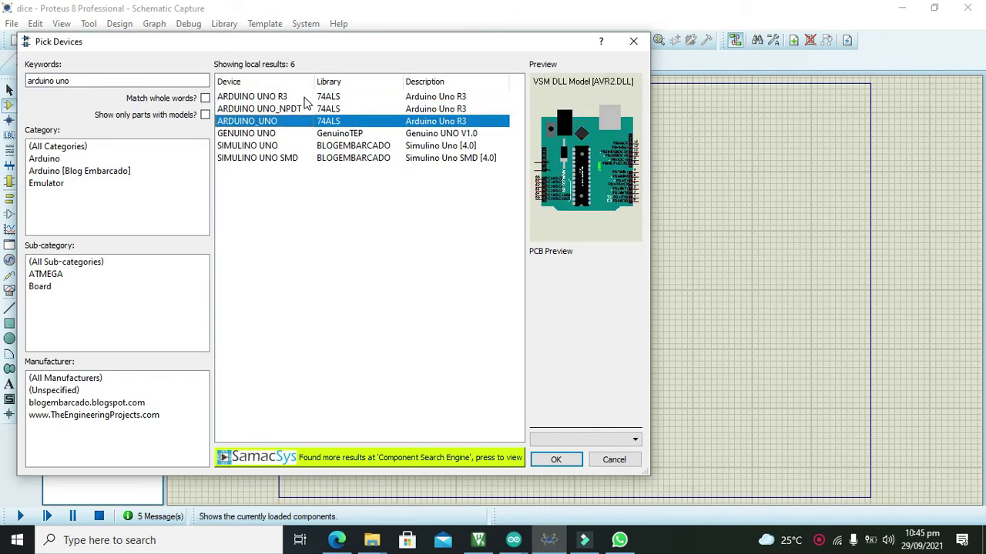
click(555, 460)
click(557, 279)
click(556, 279)
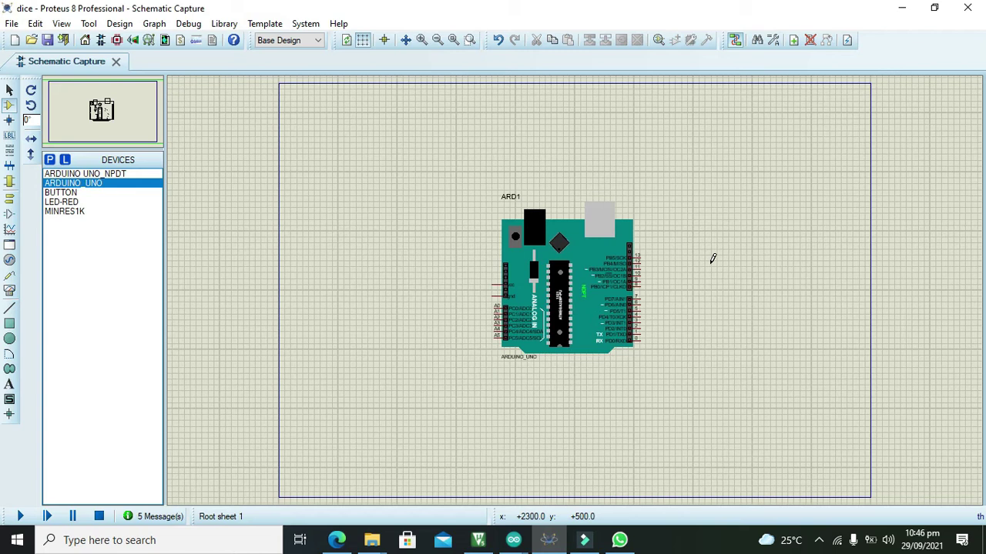
Search 'push button' and add the BUTTON part to the devices list
click(601, 289)
click(724, 308)
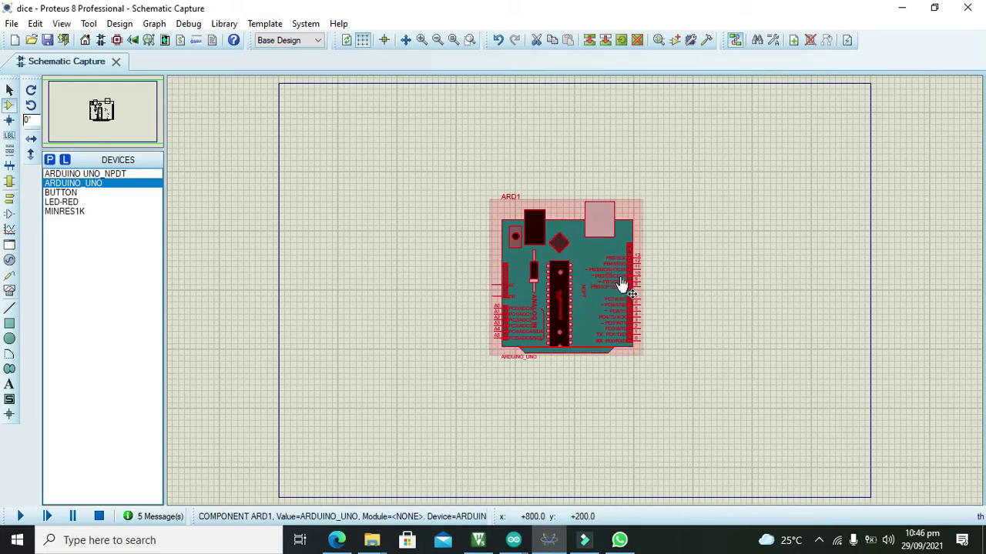
click(539, 266)
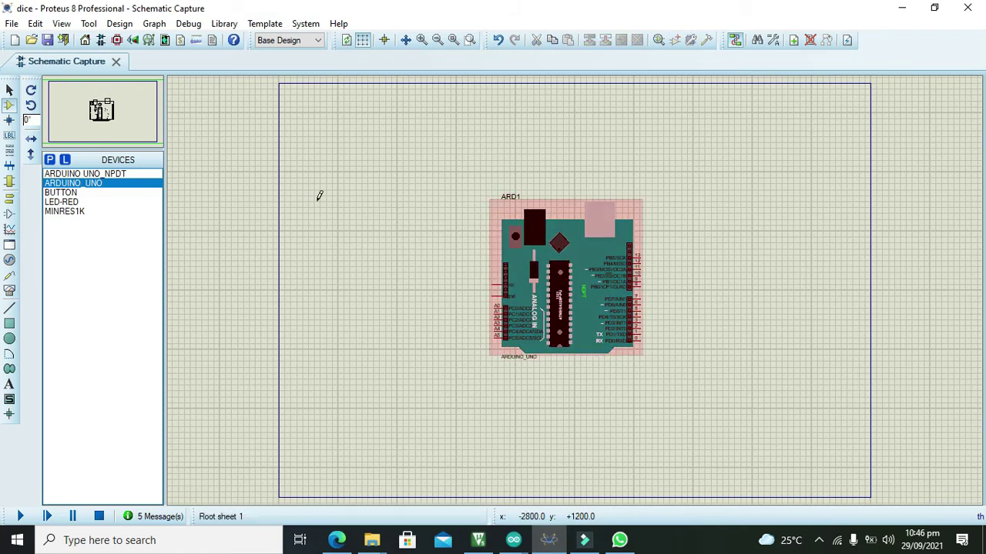
click(254, 177)
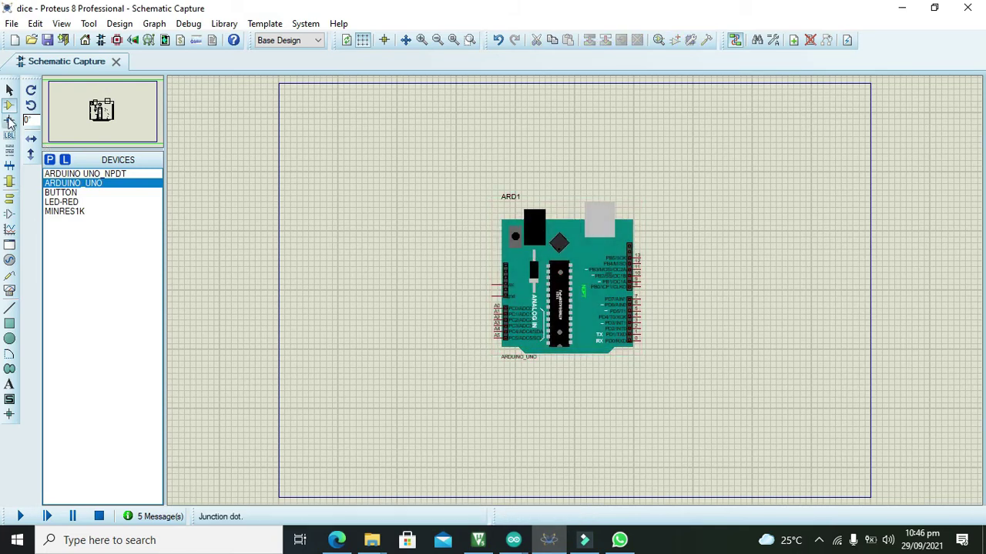
click(49, 159)
text(pus)
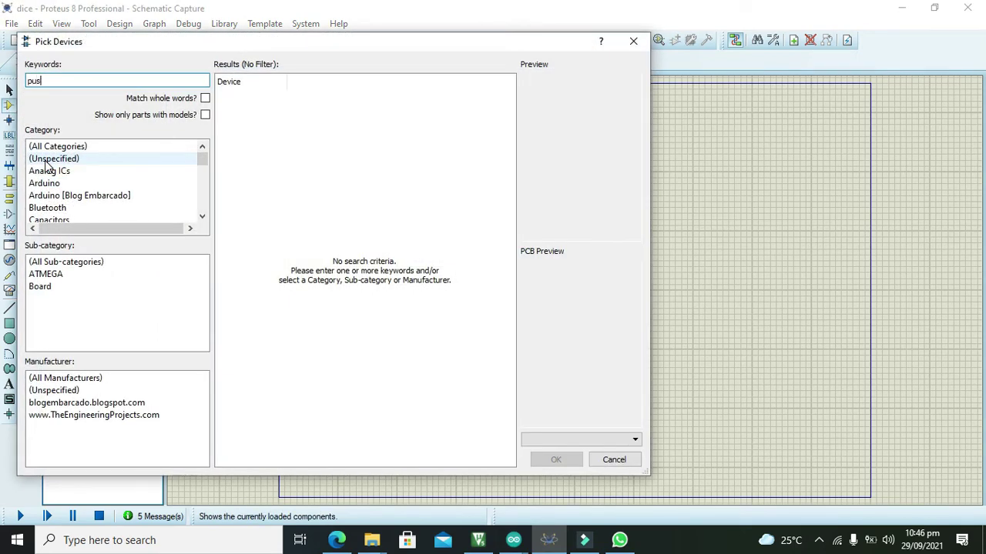
text(h button)
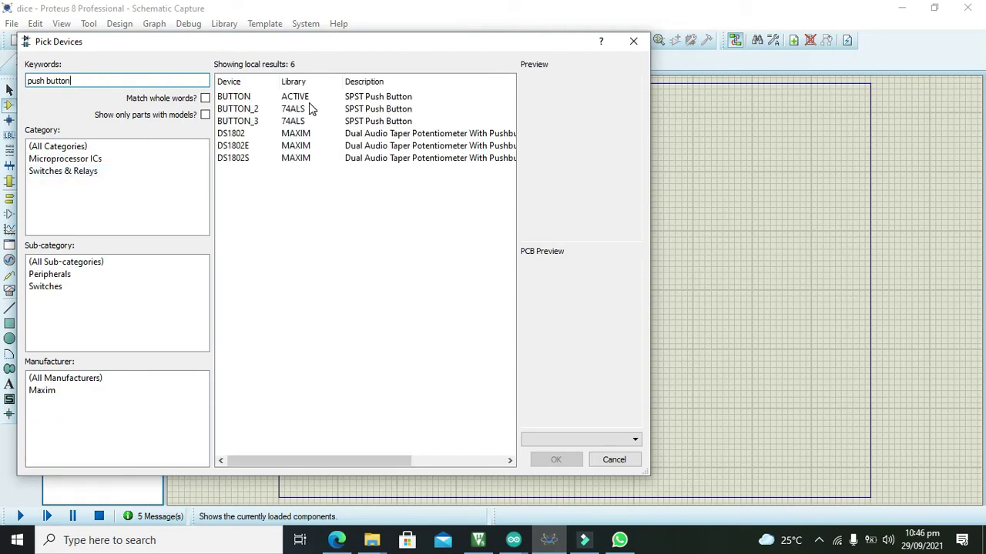
click(308, 101)
click(557, 457)
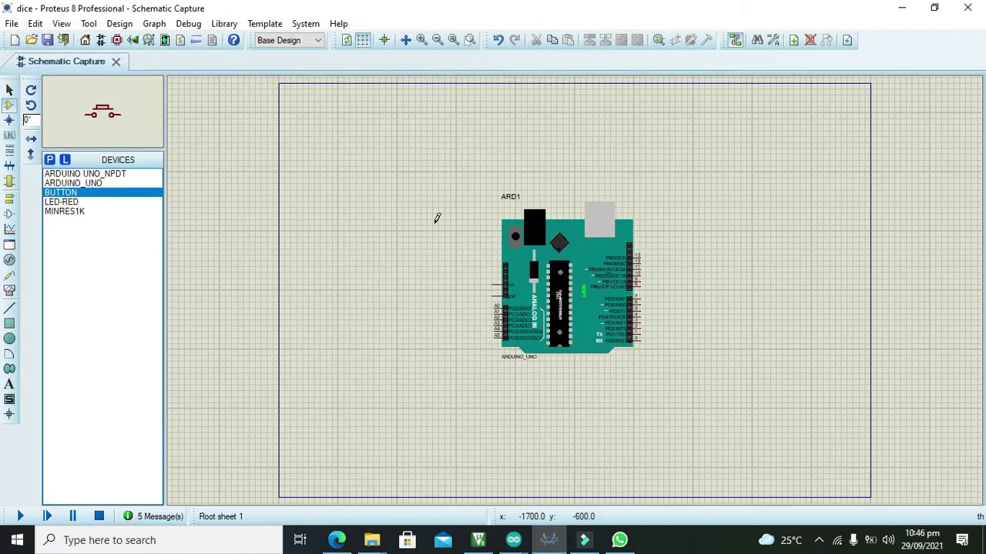
Place the push button above-left of the Arduino and wire its right pin to pin 13
click(377, 176)
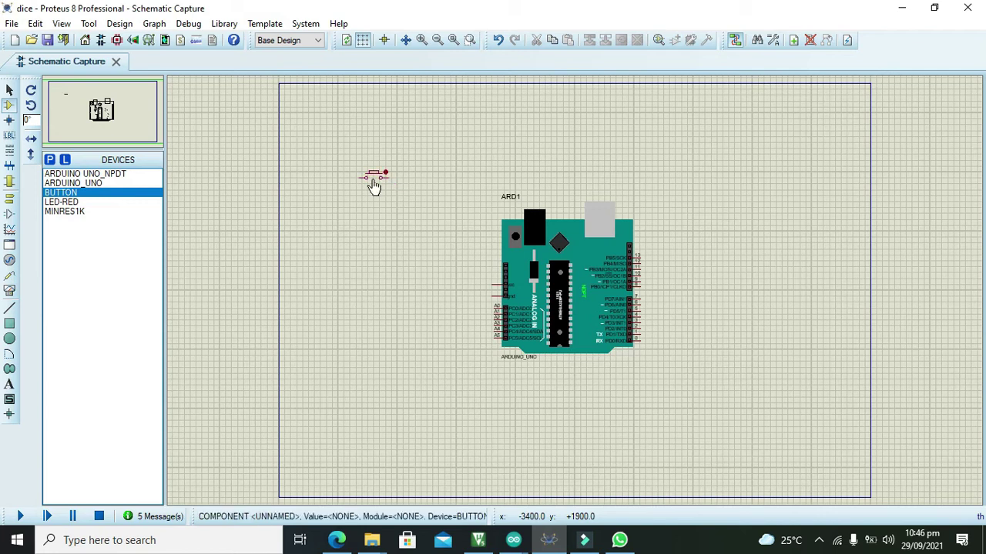
click(389, 176)
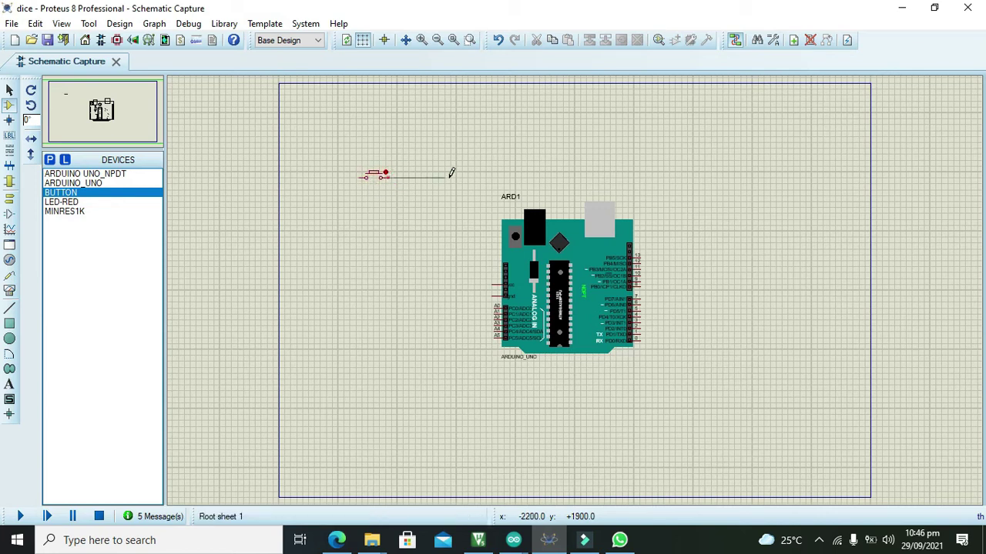
click(639, 254)
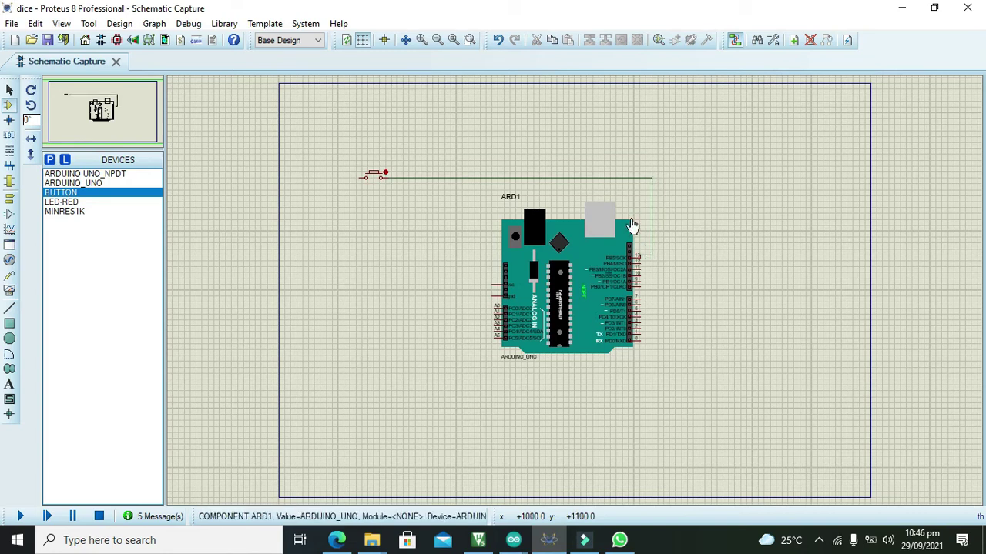
Place a DC generator left of the button, wire it to the button's left pin, and set 5 V
click(9, 261)
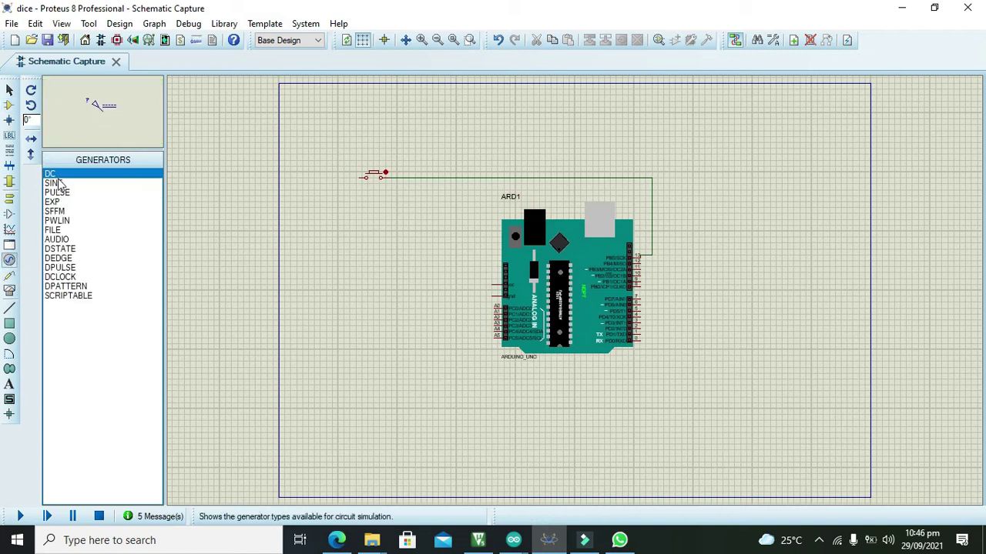
click(316, 135)
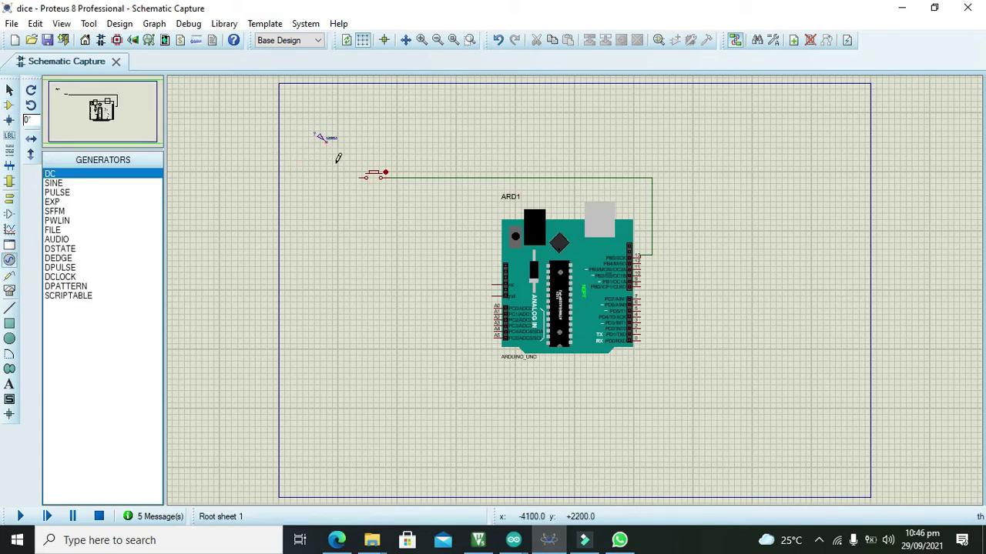
click(362, 174)
click(326, 137)
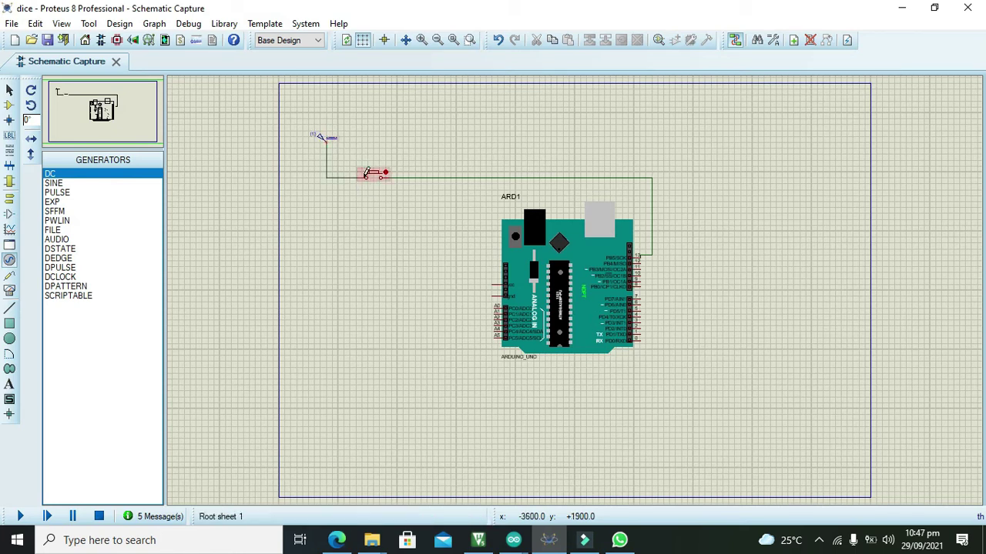
double_click(330, 138)
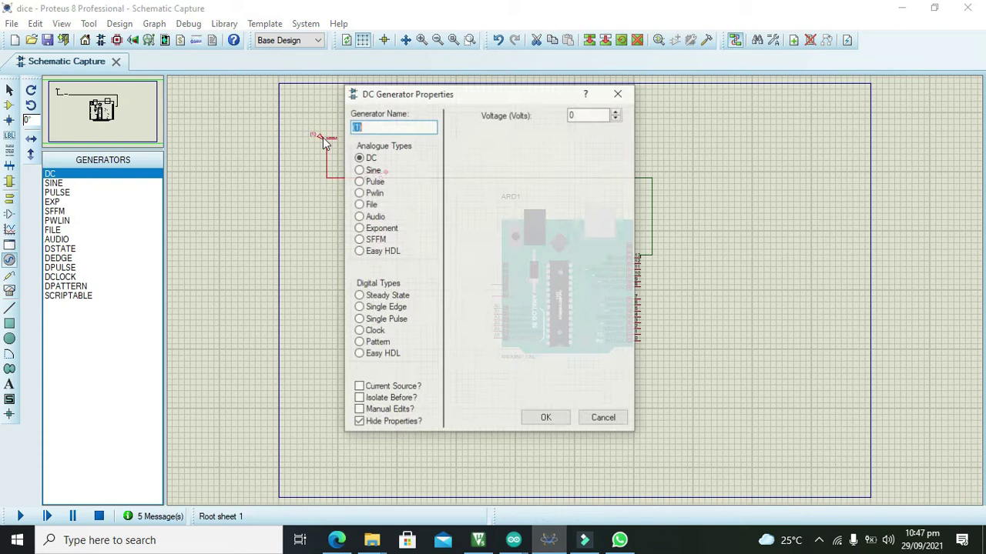
click(583, 115)
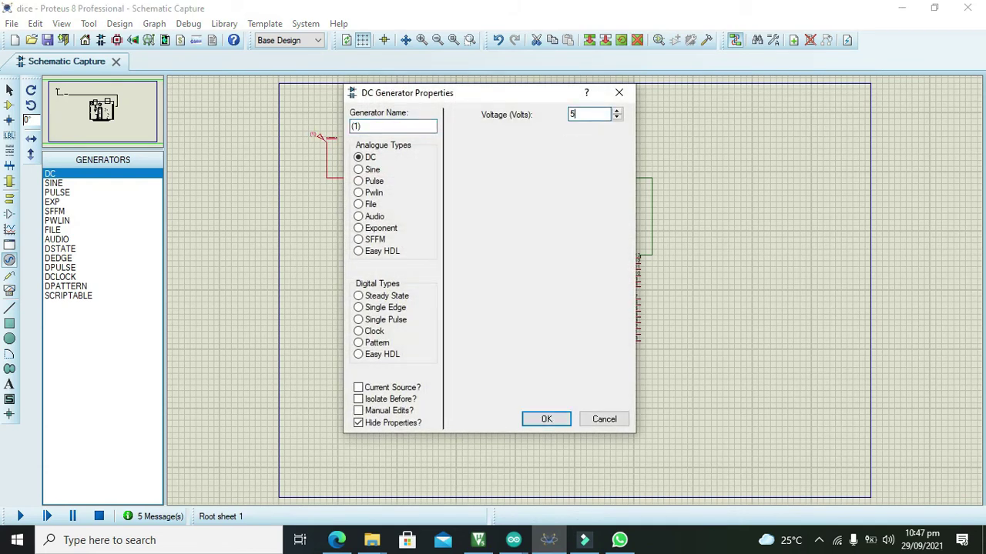
key(Return)
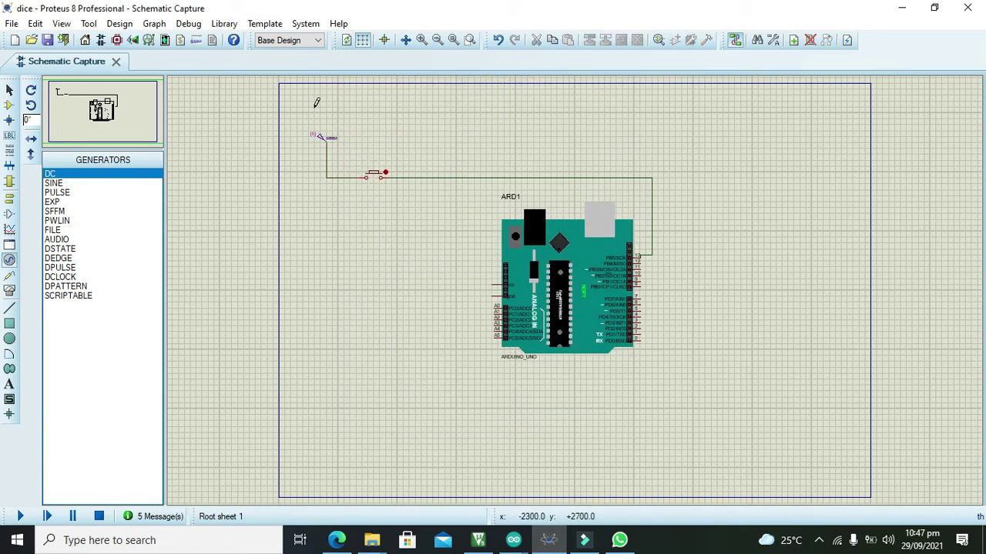
click(9, 90)
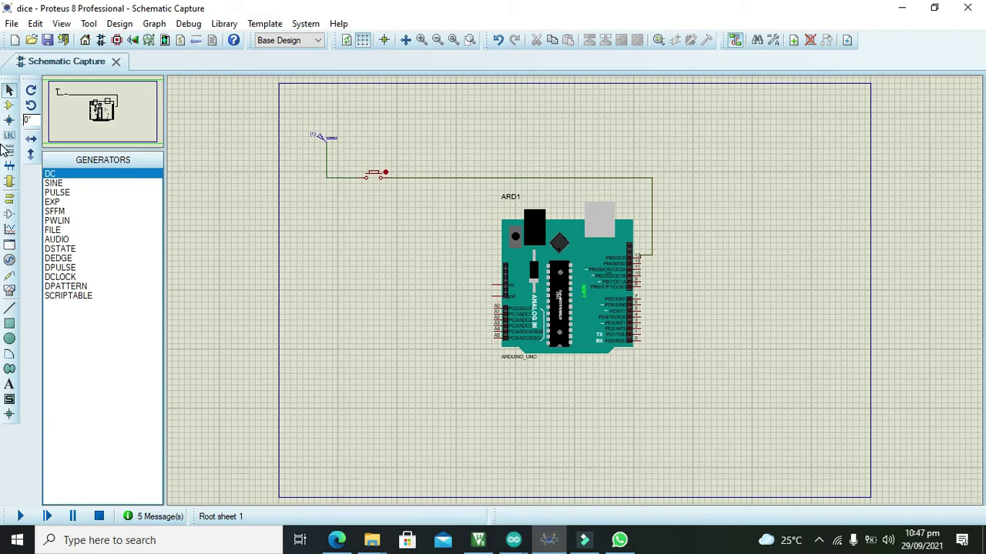
Add a MINRES1K resistor as R1 left of the Arduino and wire it to the button's signal line
click(9, 107)
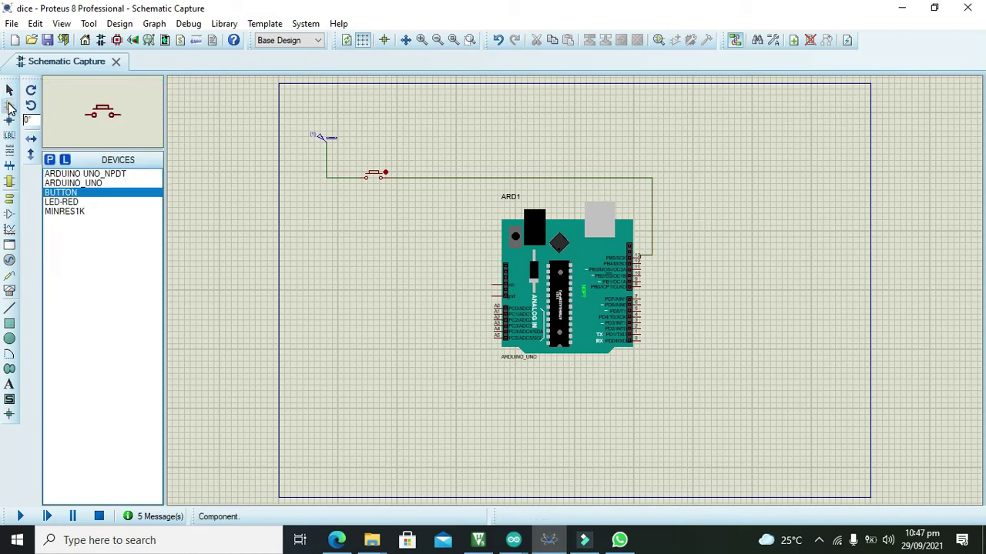
click(49, 160)
text(l)
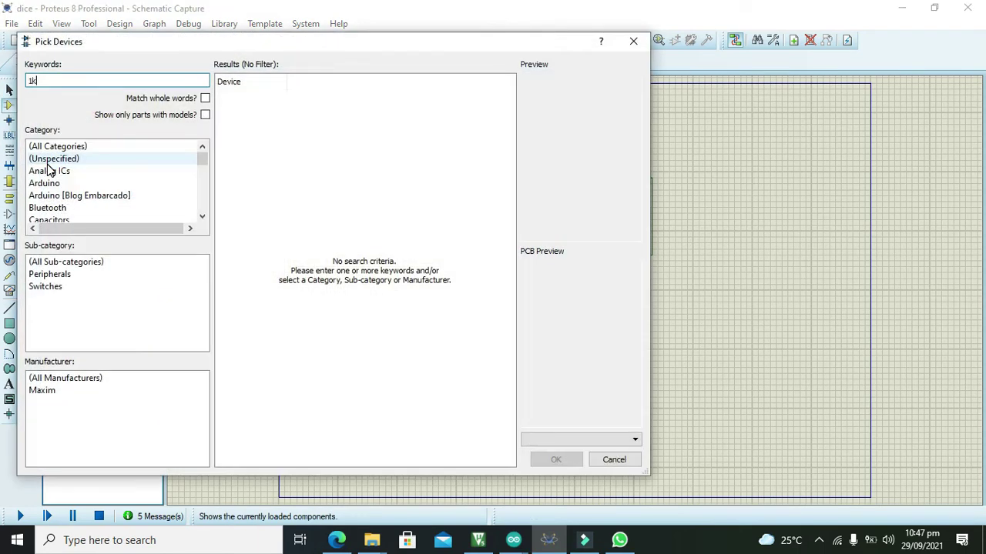
text(k)
click(77, 274)
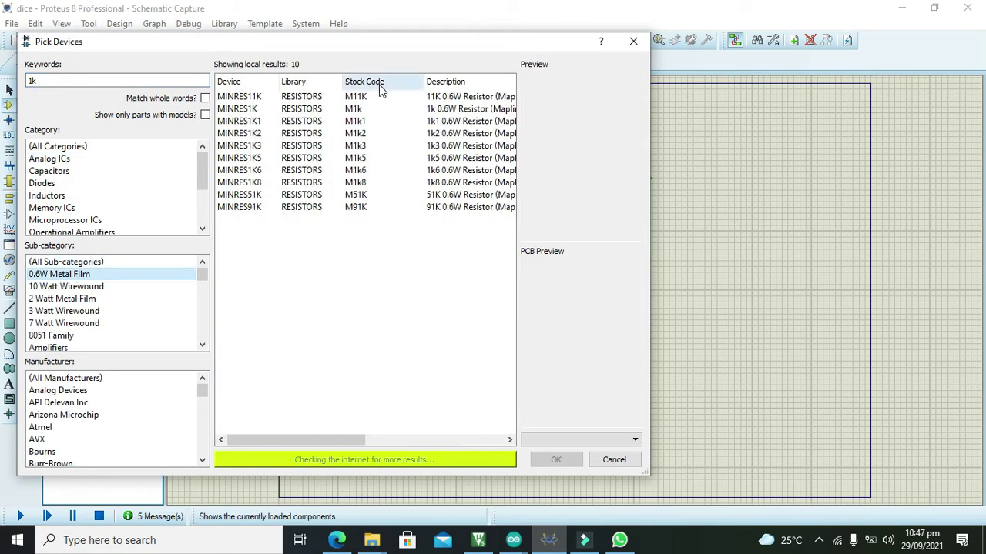
click(379, 109)
click(555, 460)
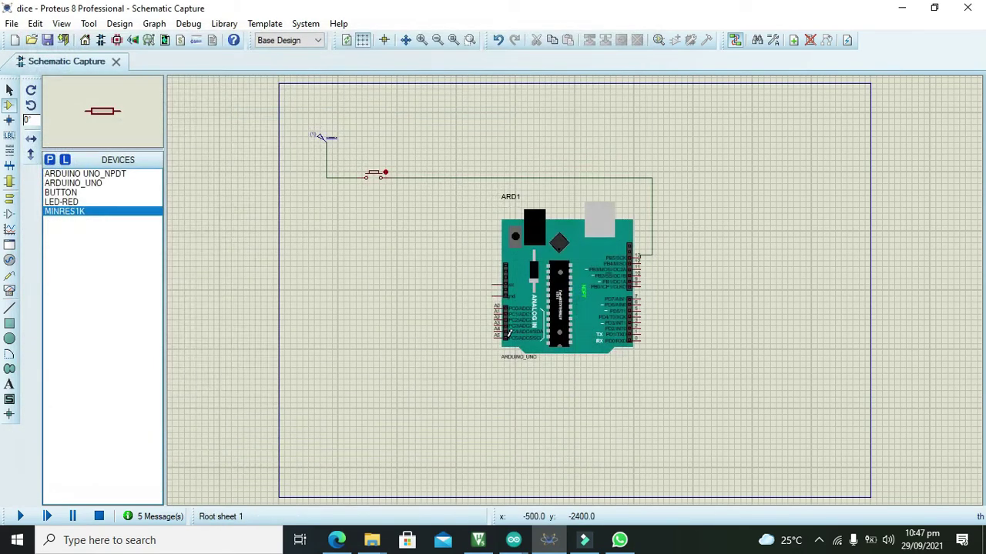
click(508, 334)
click(422, 272)
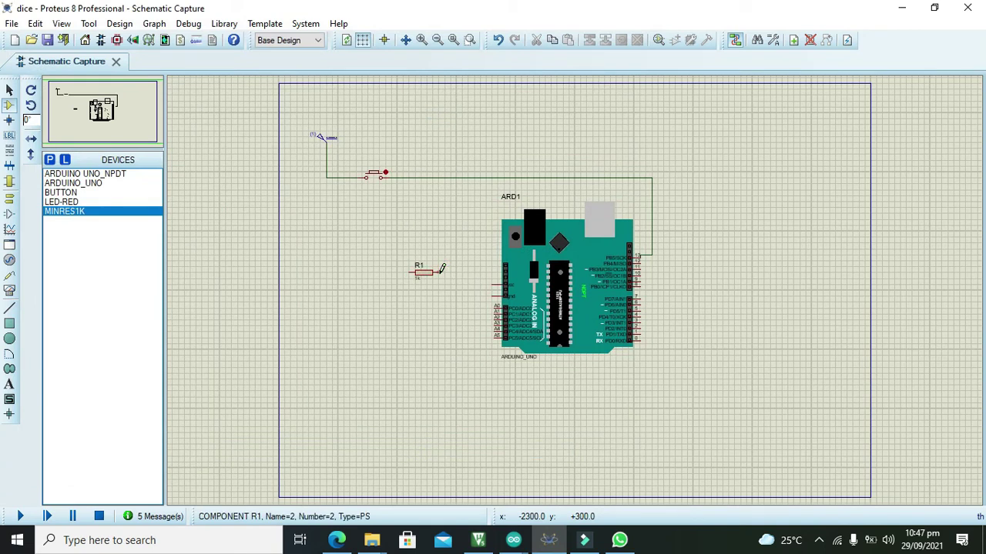
click(438, 272)
click(437, 178)
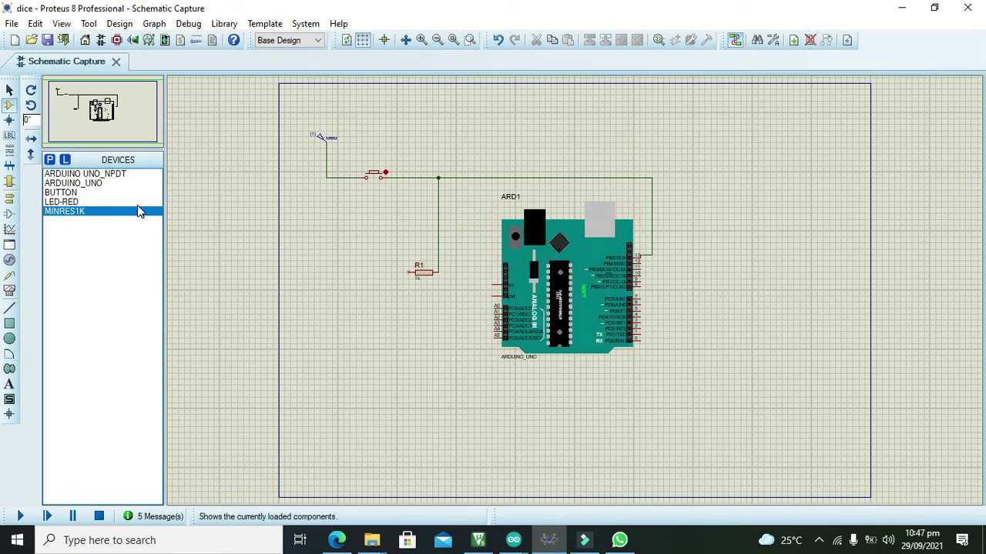
Place a ground terminal left of R1 and wire it to R1's left pin
click(9, 198)
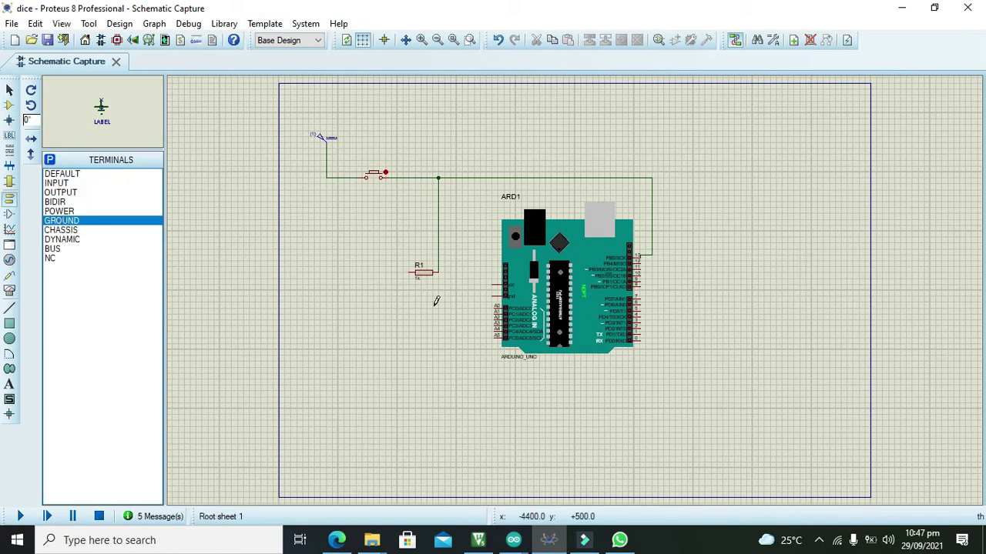
click(392, 305)
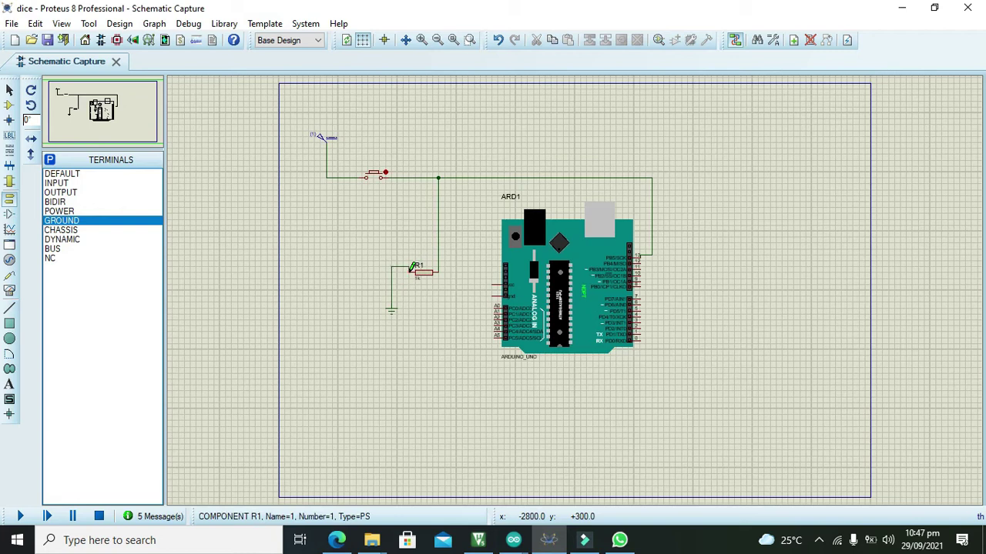
click(413, 267)
click(10, 91)
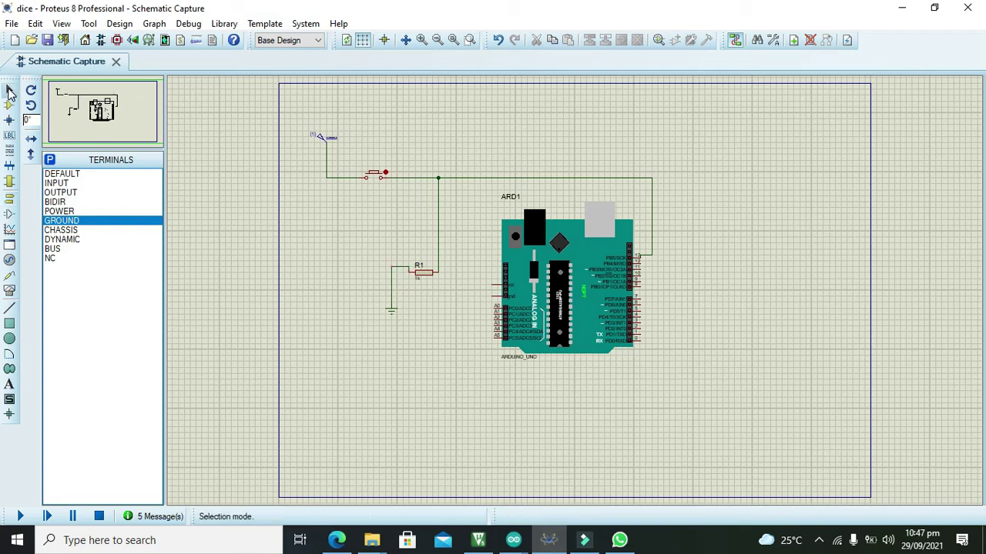
click(392, 273)
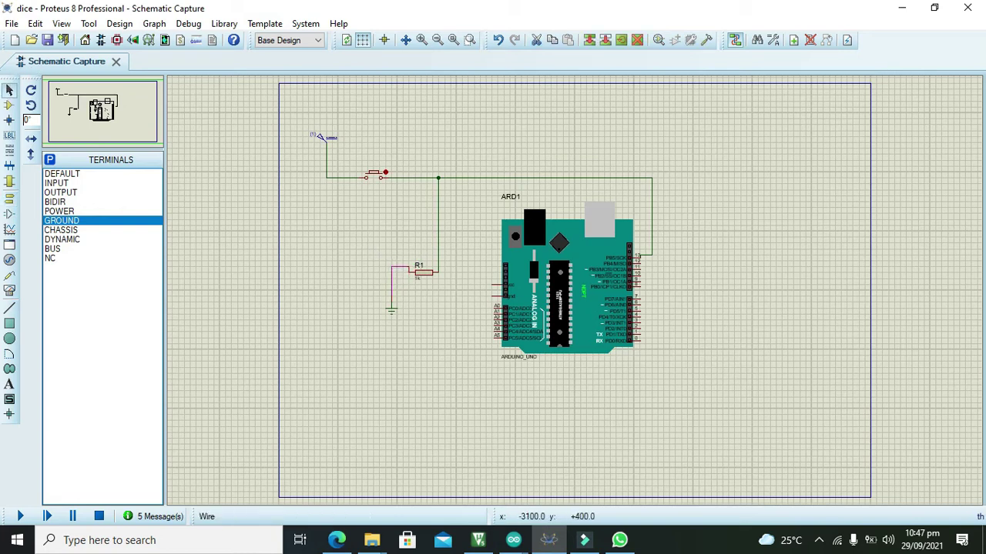
click(394, 255)
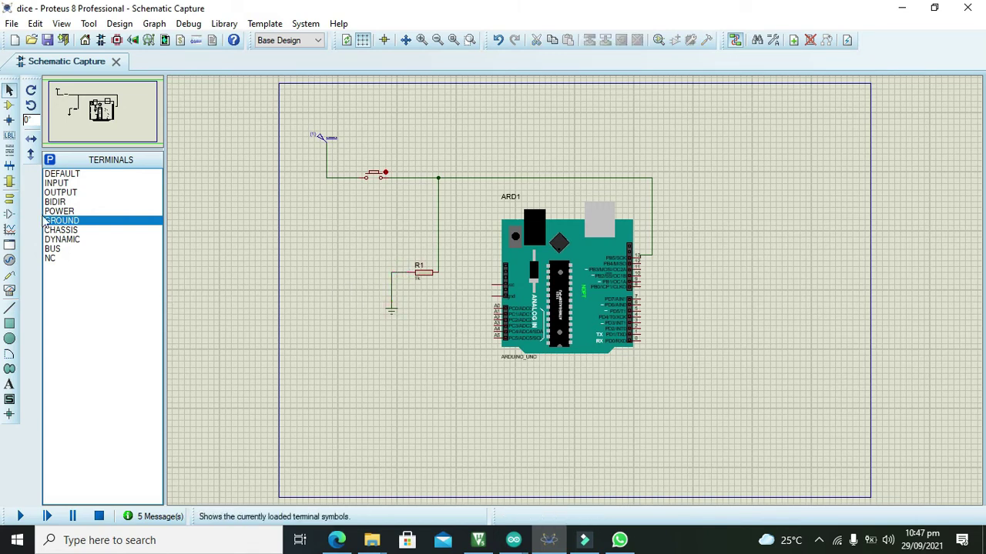
Add the LED-GREEN part and place LED D1 right of the Arduino
click(9, 105)
click(50, 161)
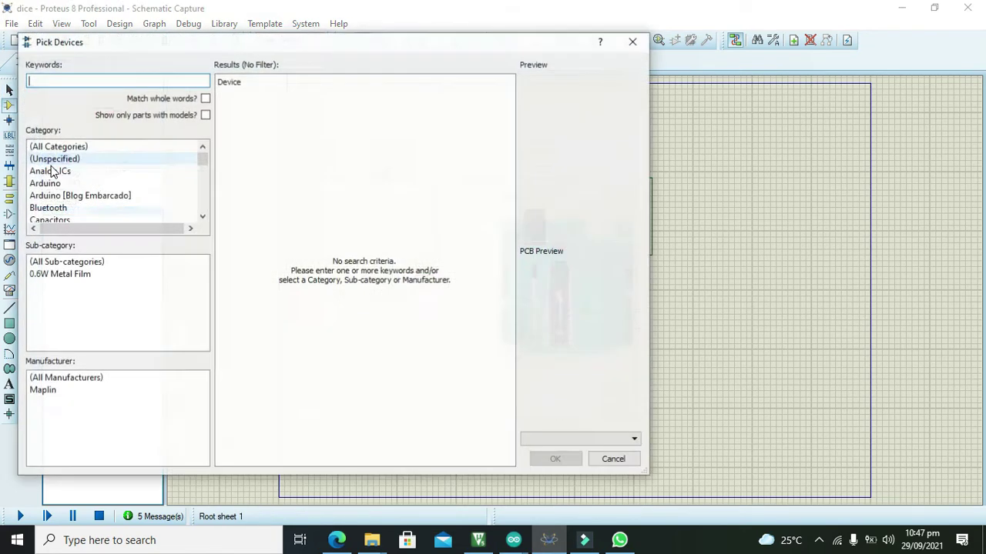
text(led)
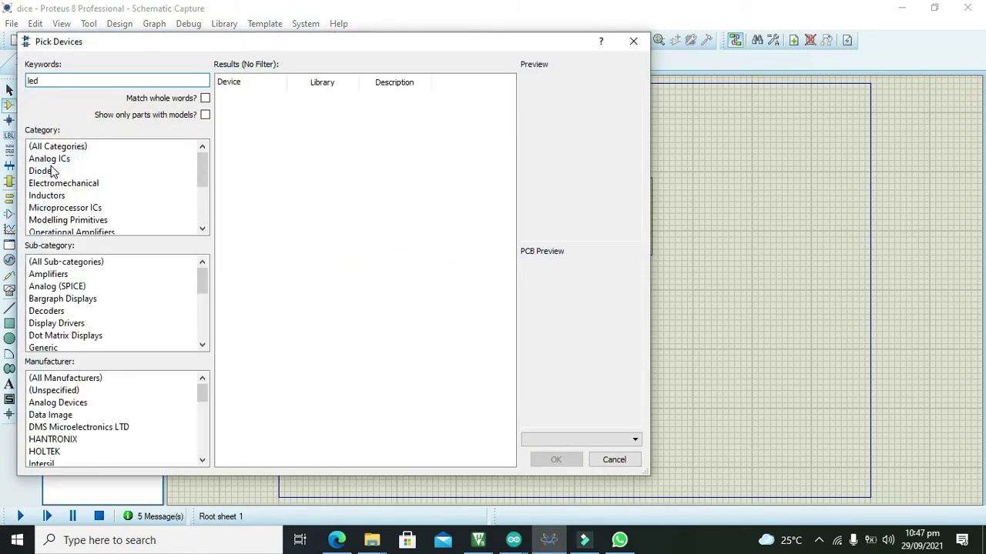
text( green)
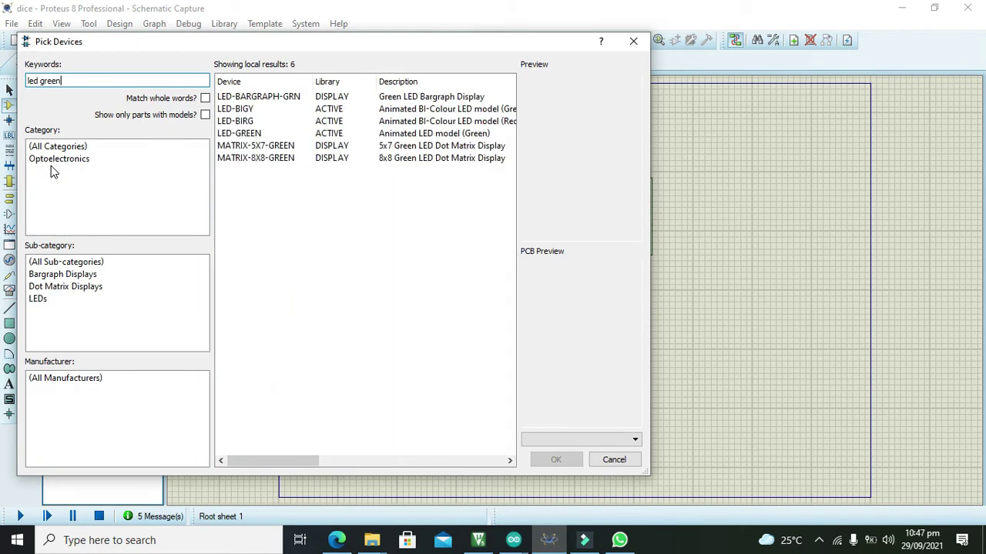
click(262, 135)
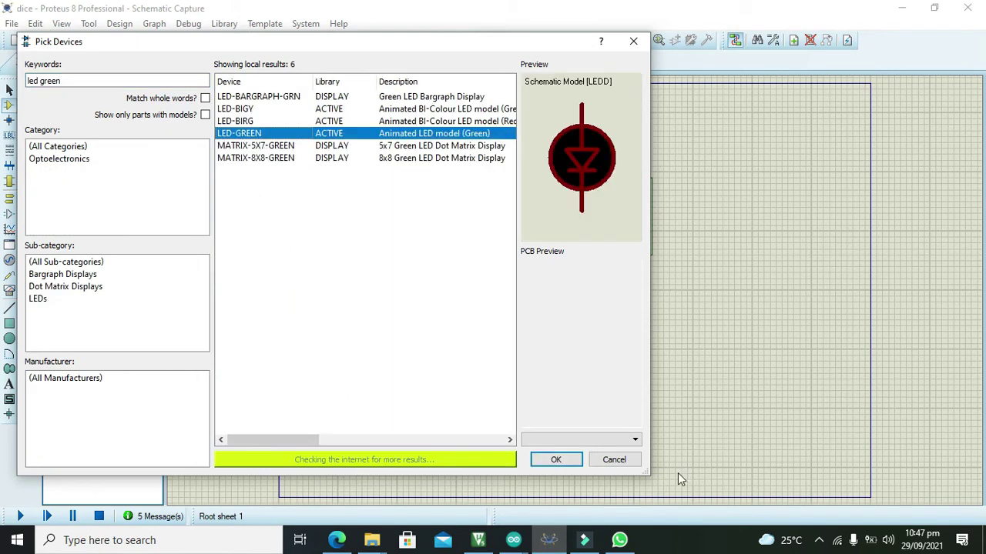
click(558, 462)
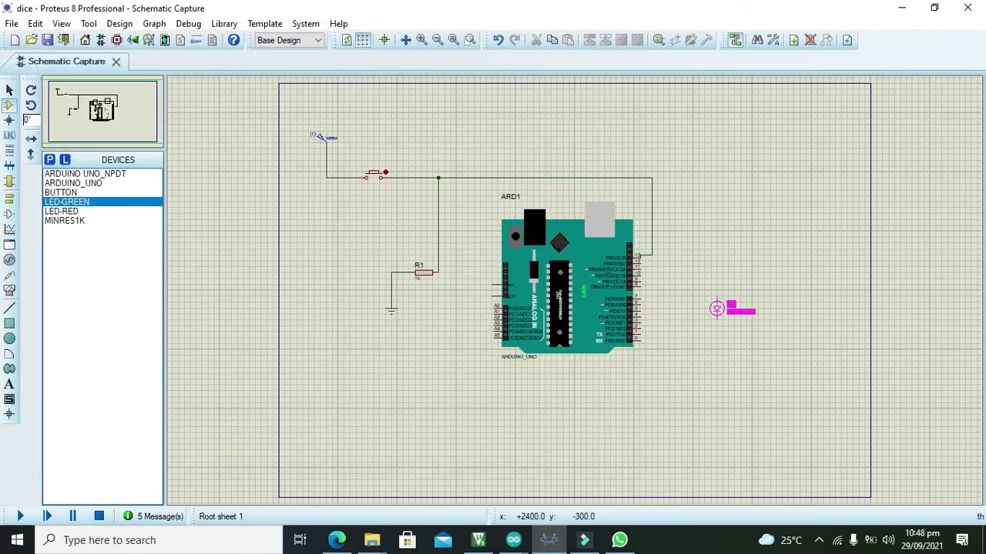
click(716, 299)
Rotate D1 clockwise, mirror it horizontally, move it up level with the upper pins, and copy it
right_click(716, 299)
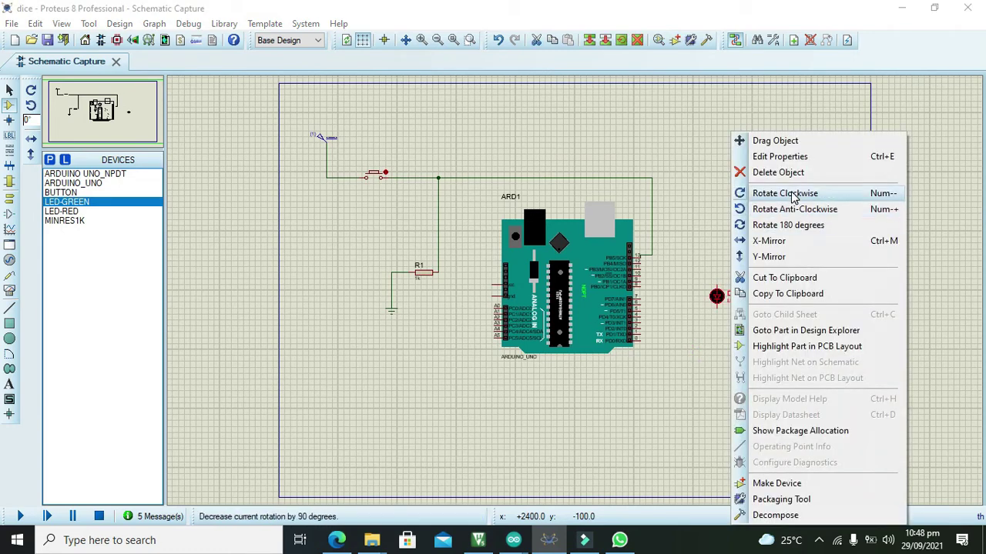
click(787, 190)
double_click(718, 296)
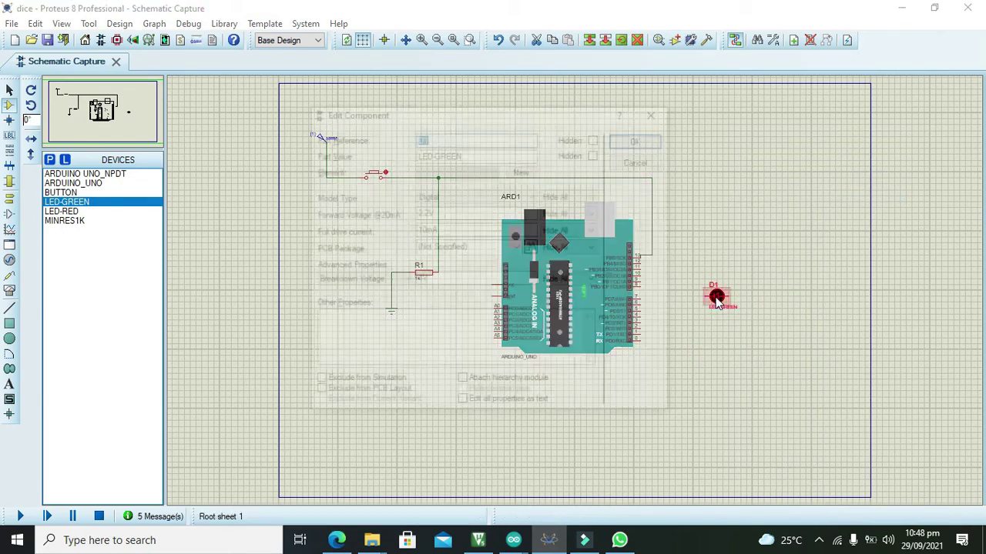
click(657, 111)
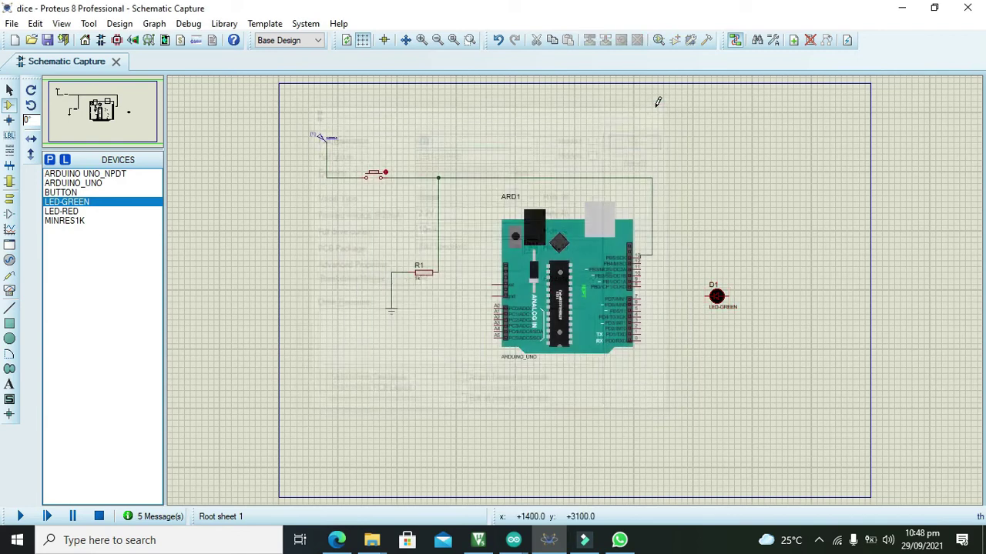
right_click(716, 299)
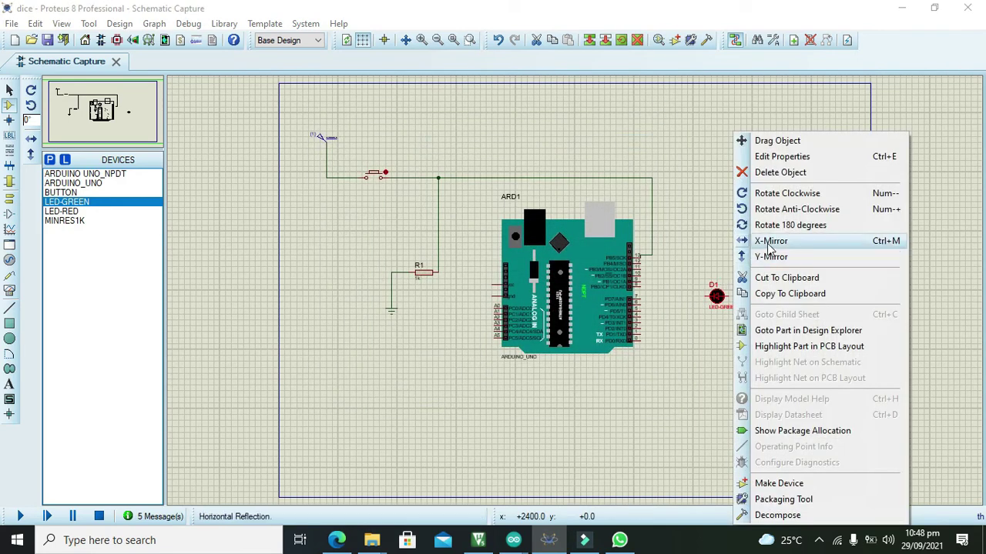
click(764, 241)
click(720, 298)
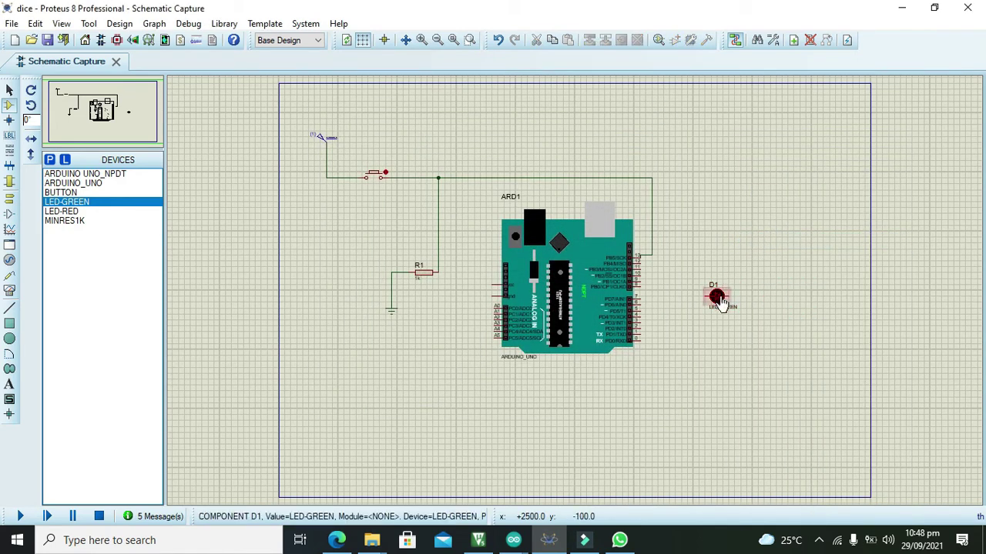
drag(716, 297, 739, 243)
right_click(739, 243)
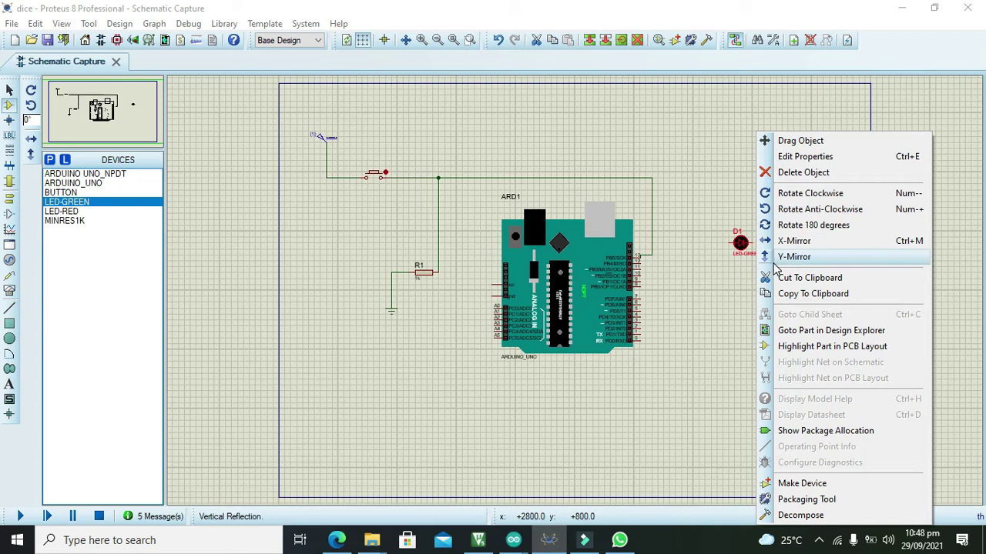
click(793, 294)
Paste copies of the green LED as D2, D3 and D4 stacked below D1
right_click(735, 285)
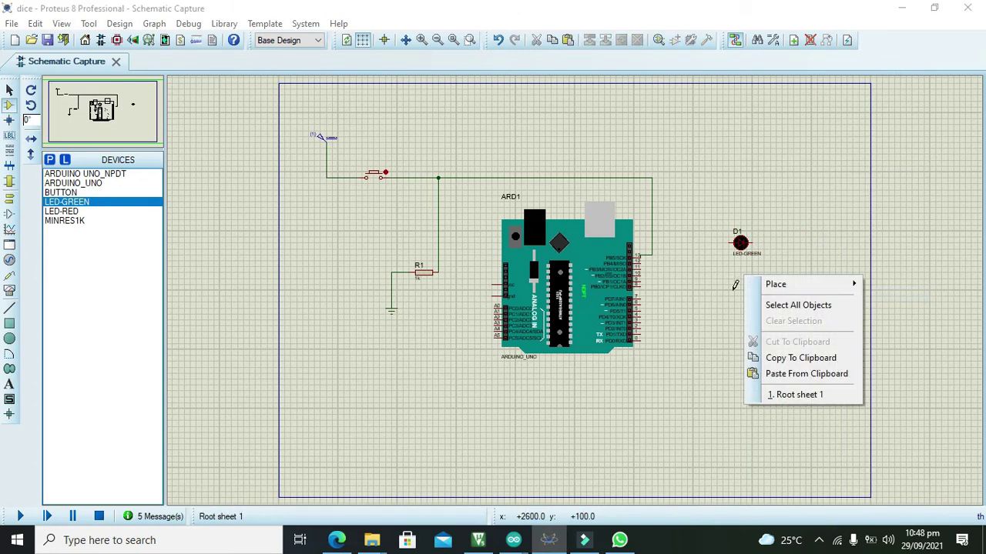
click(778, 374)
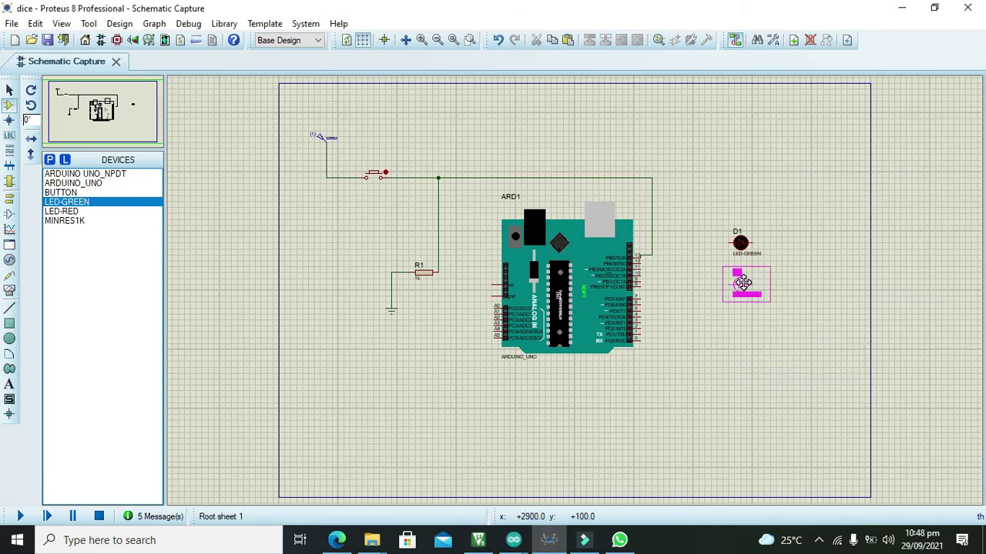
click(742, 283)
right_click(714, 299)
click(779, 398)
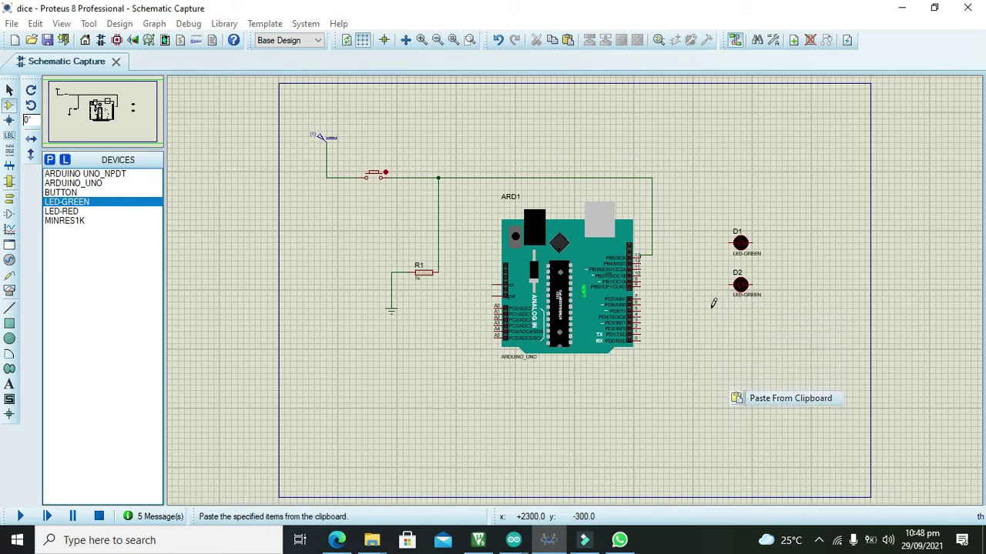
click(740, 319)
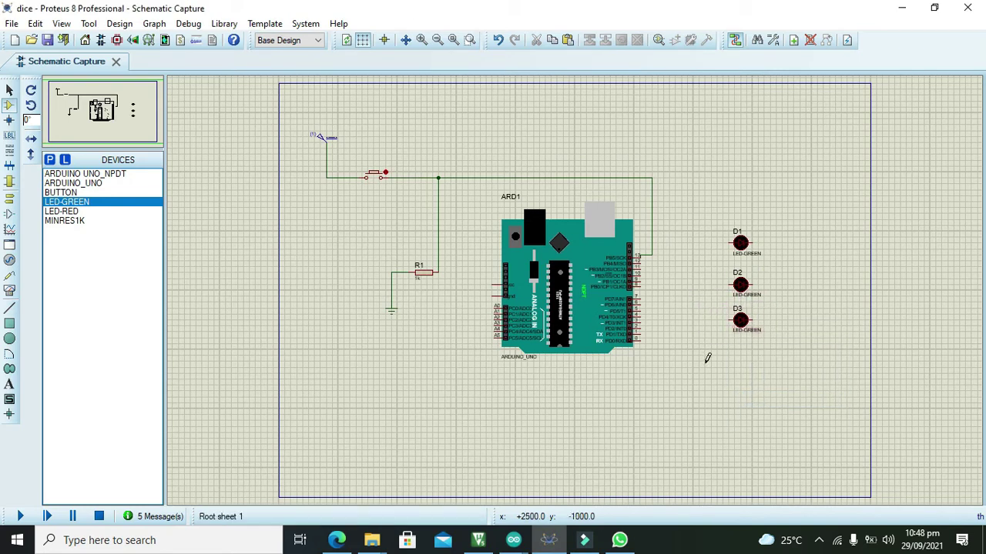
right_click(701, 360)
click(776, 459)
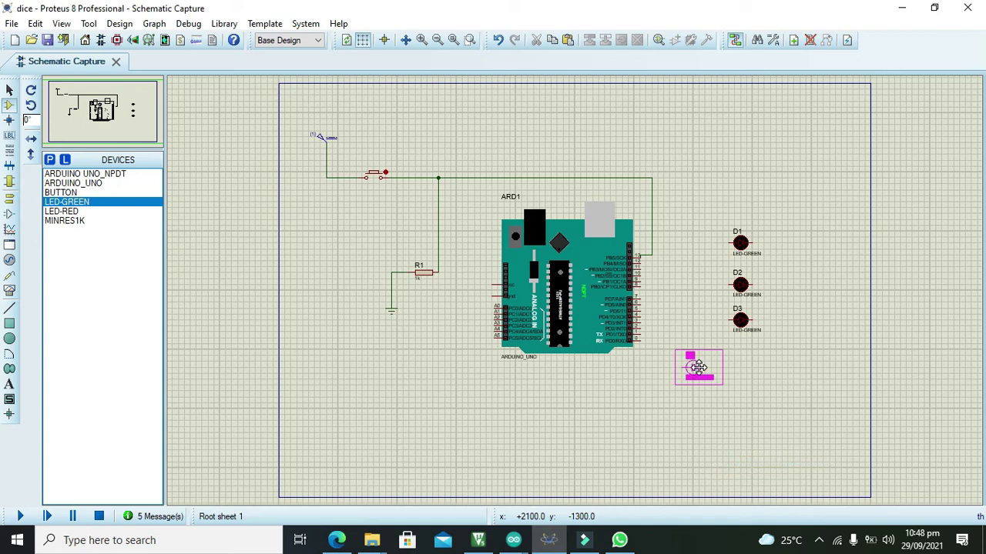
click(741, 348)
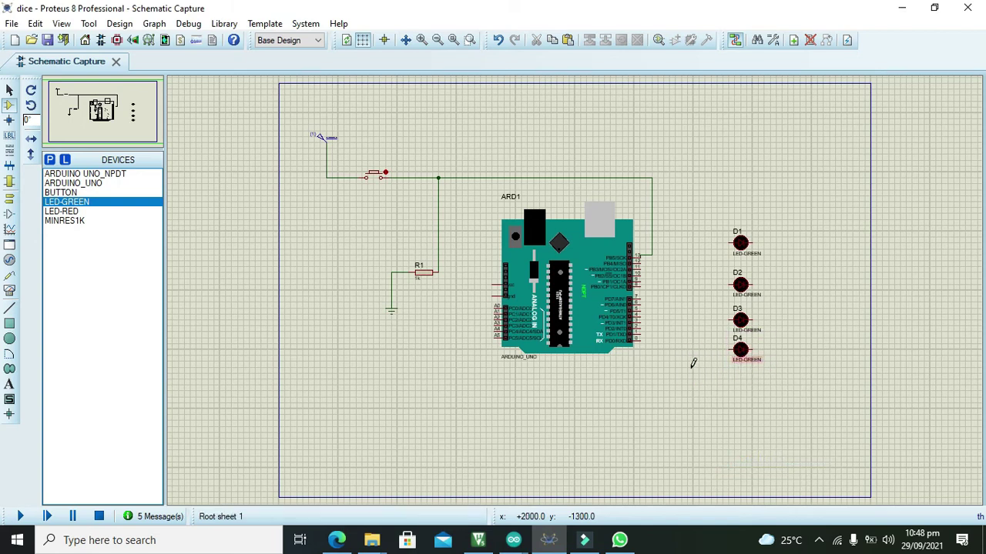
drag(736, 363, 741, 361)
click(717, 375)
Paste D5 below D4, delete the misplaced LED above D1, and paste another LED copy
right_click(657, 362)
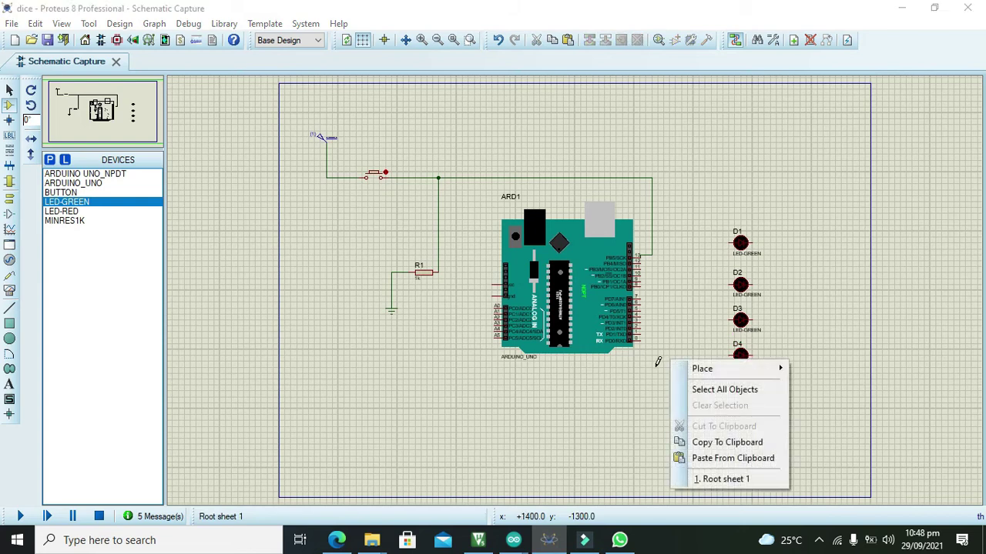
click(732, 458)
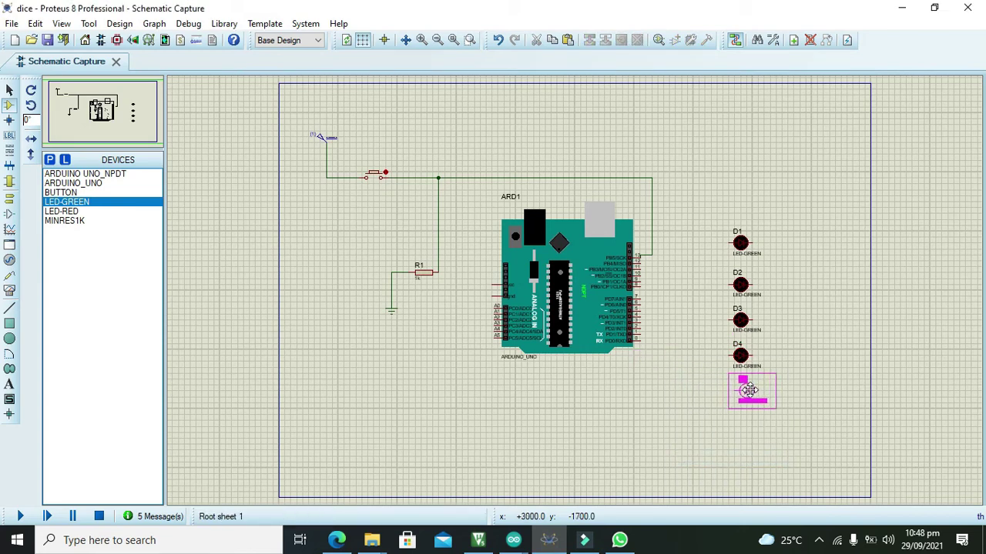
click(747, 389)
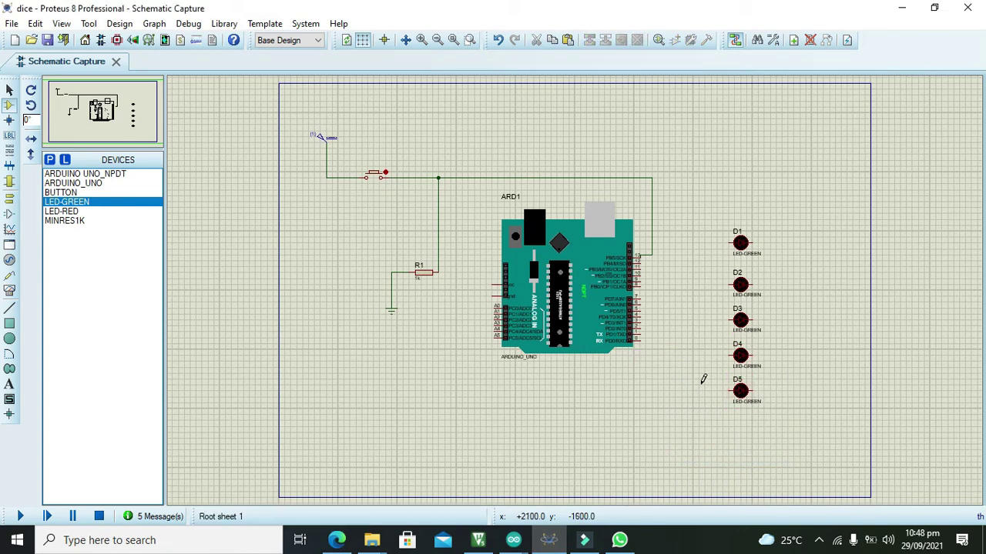
click(722, 190)
click(722, 191)
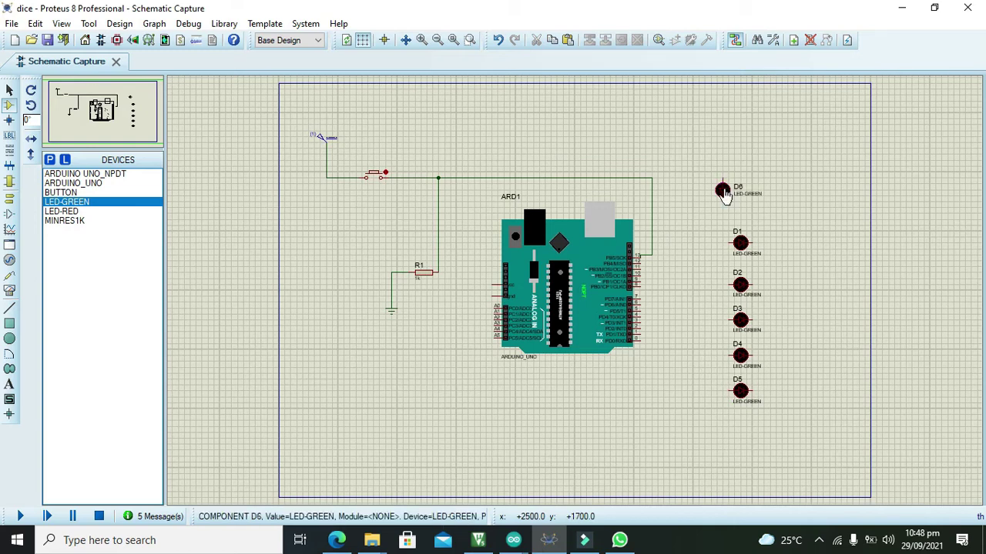
click(723, 190)
key(Delete)
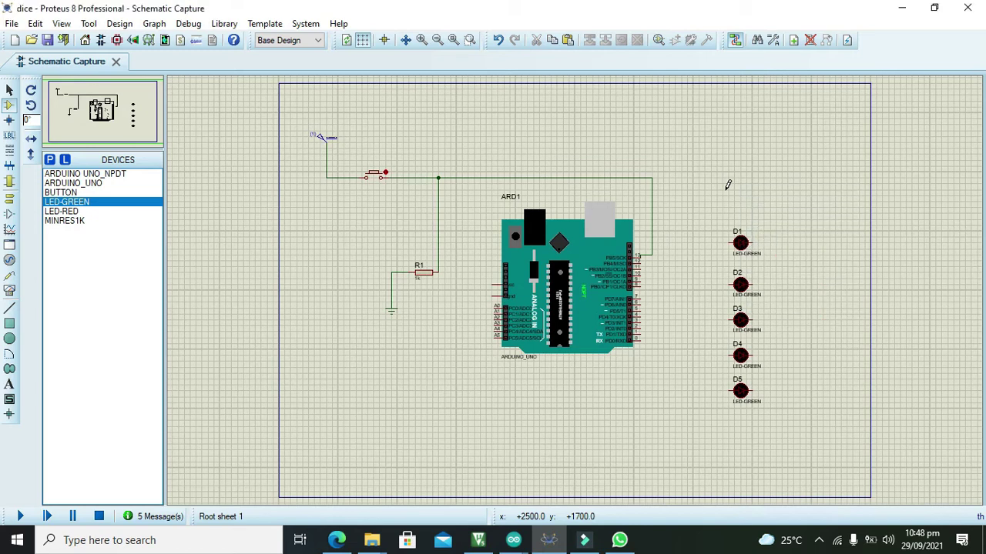
right_click(700, 128)
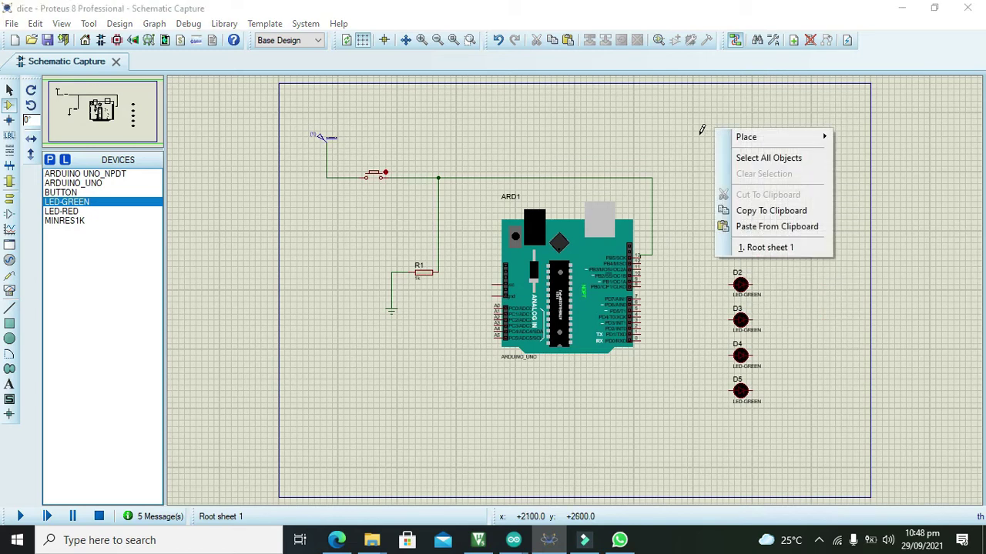
click(804, 231)
Place D6 above D1 and join all six LEDs' right-hand pins on one common wire
click(740, 208)
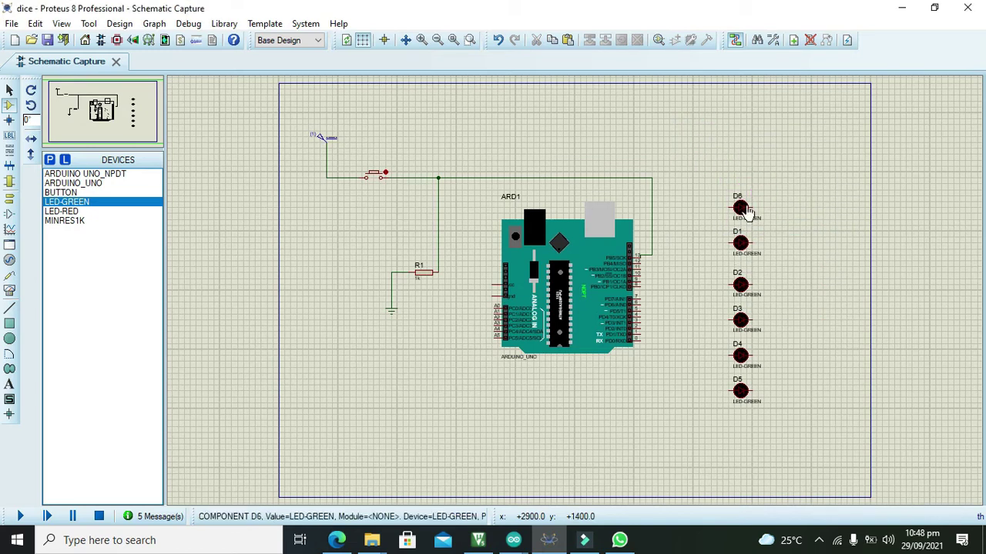
click(755, 203)
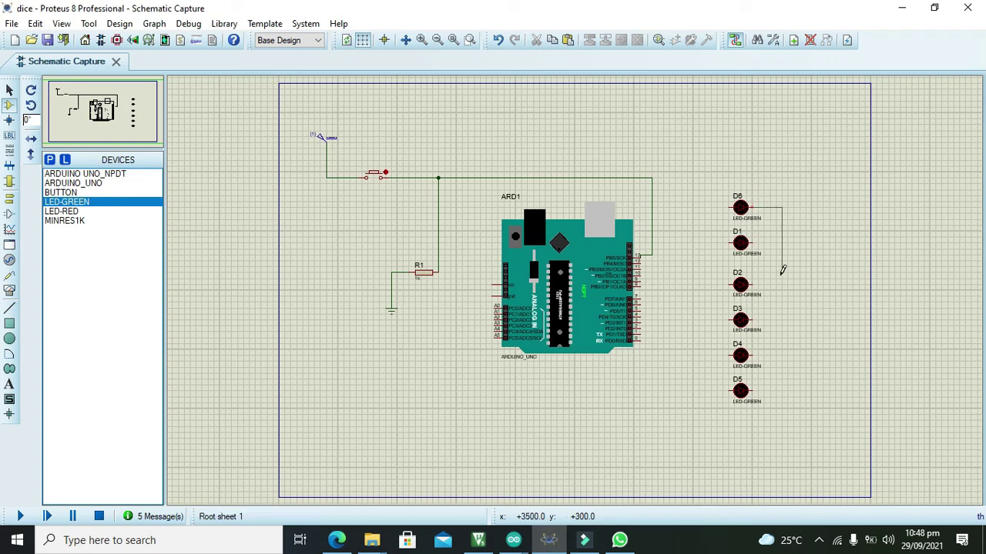
click(760, 387)
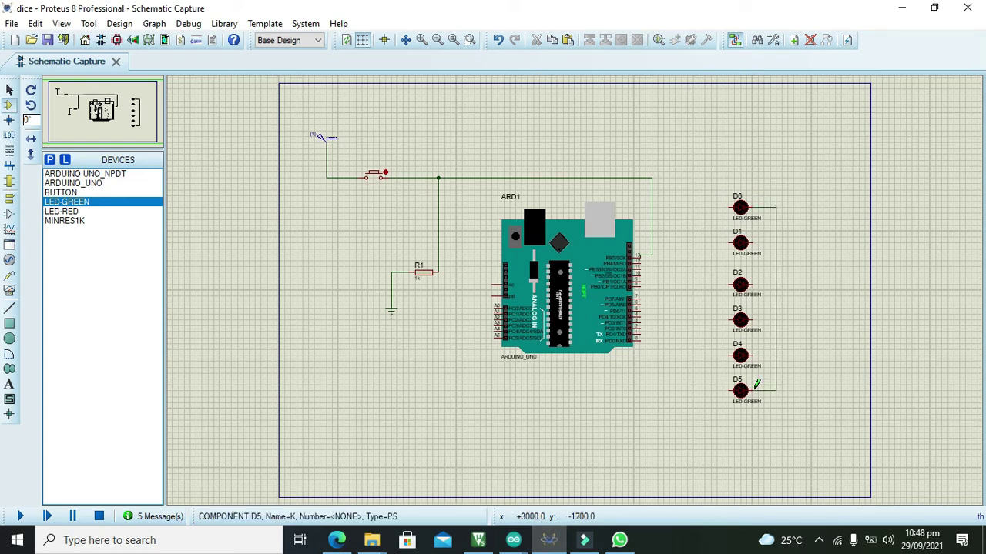
click(757, 352)
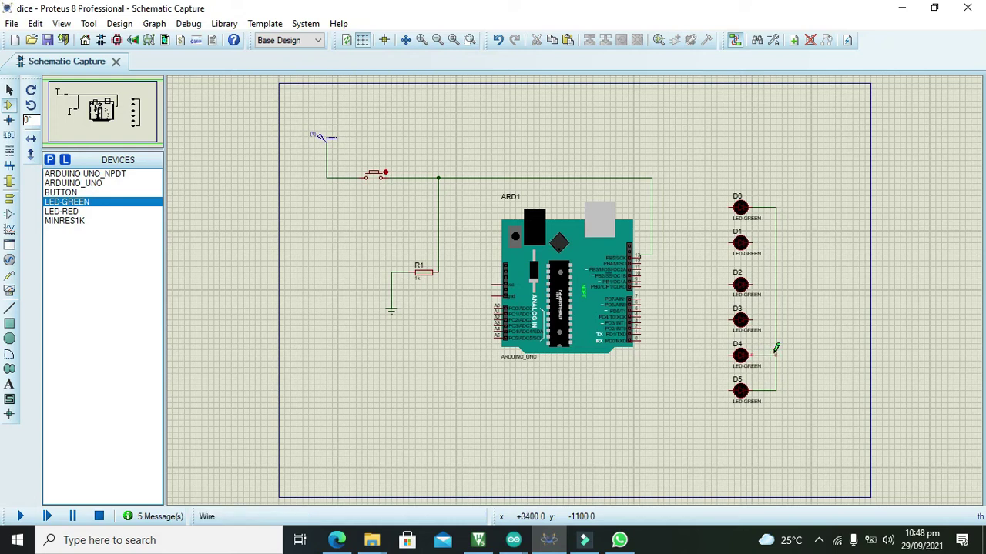
click(776, 355)
click(758, 318)
click(775, 319)
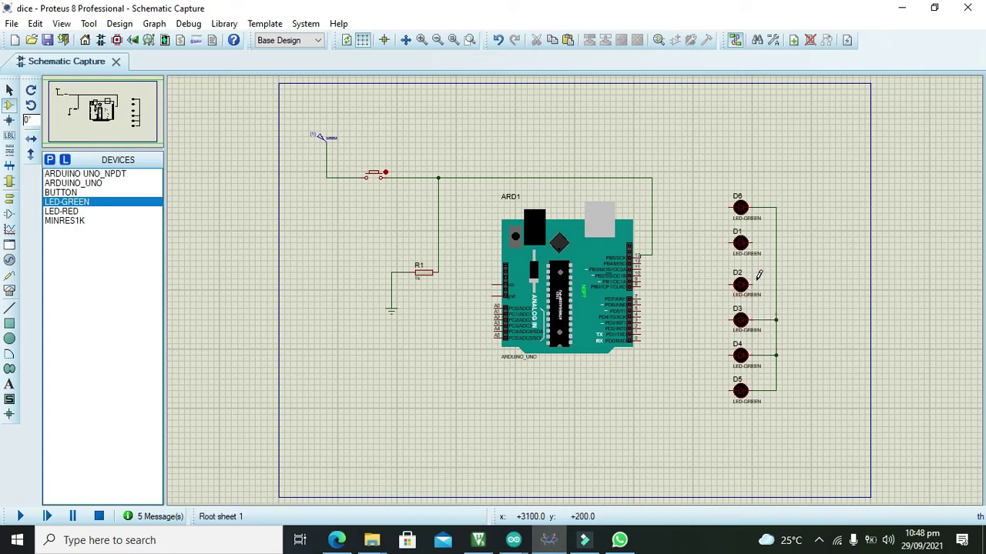
click(758, 284)
click(775, 284)
click(756, 243)
click(776, 243)
Place a GROUND terminal right of the LEDs and connect it to the common wire
click(9, 204)
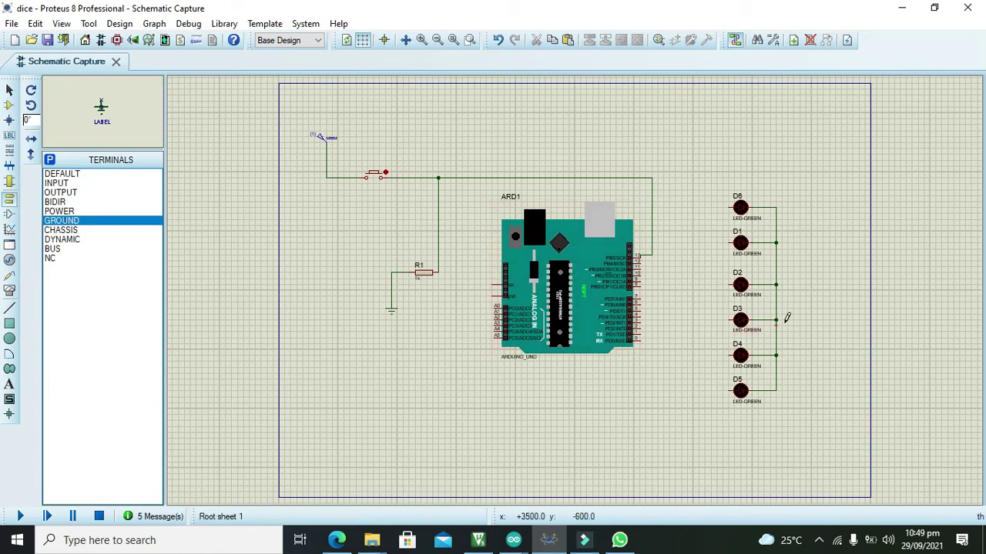
click(811, 319)
click(811, 314)
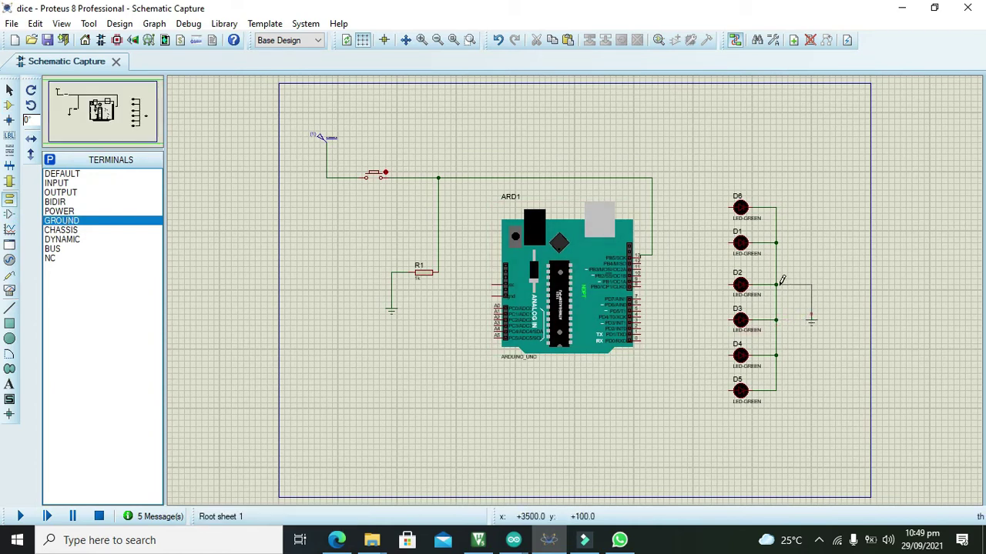
click(776, 285)
Wire the LEDs' left pins to Arduino pins 2–7, pin 7 to D6 through PD2 to D5
click(641, 298)
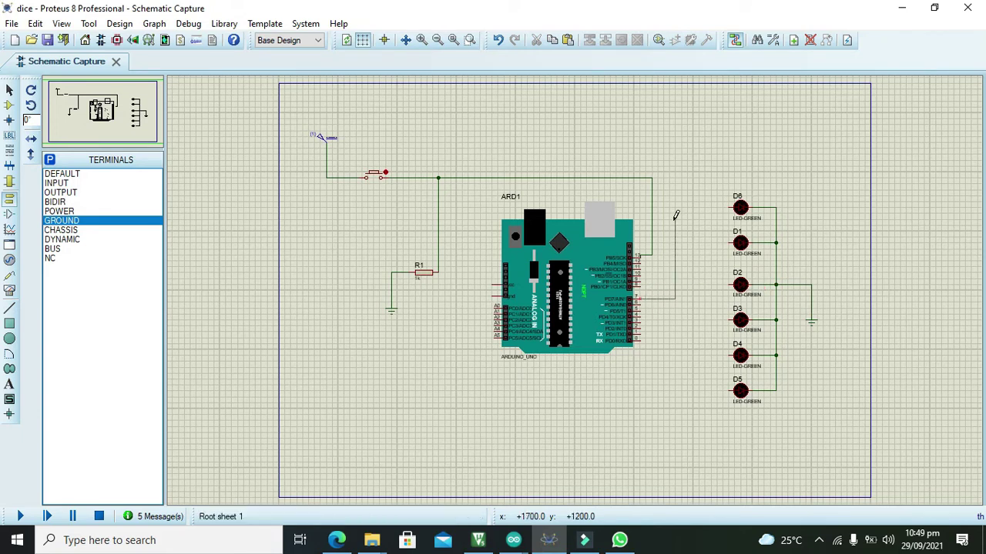
click(731, 208)
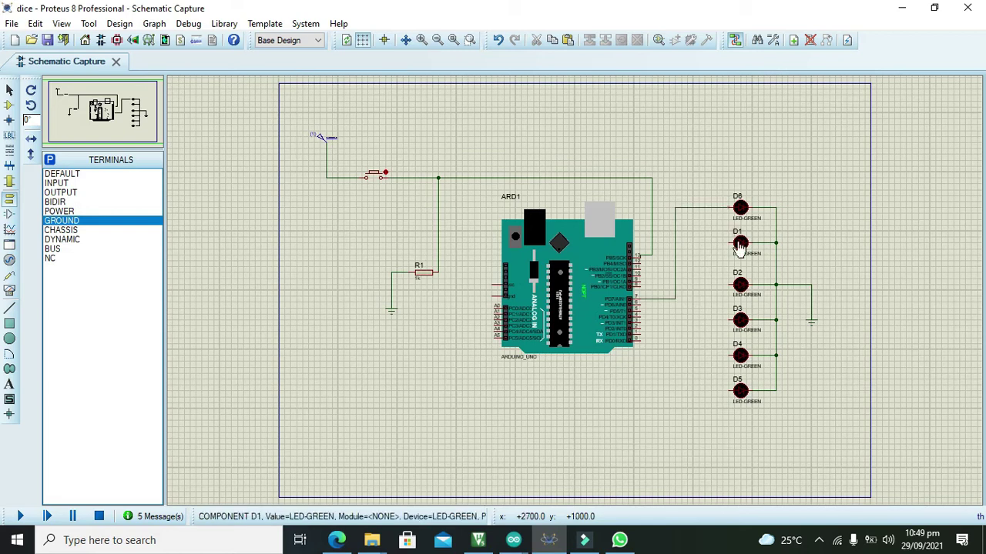
click(680, 243)
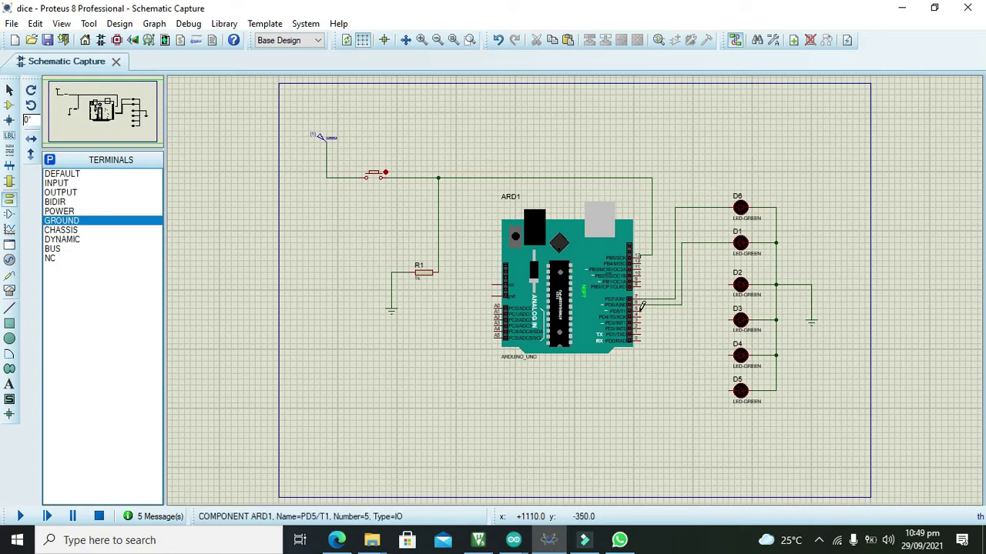
click(641, 305)
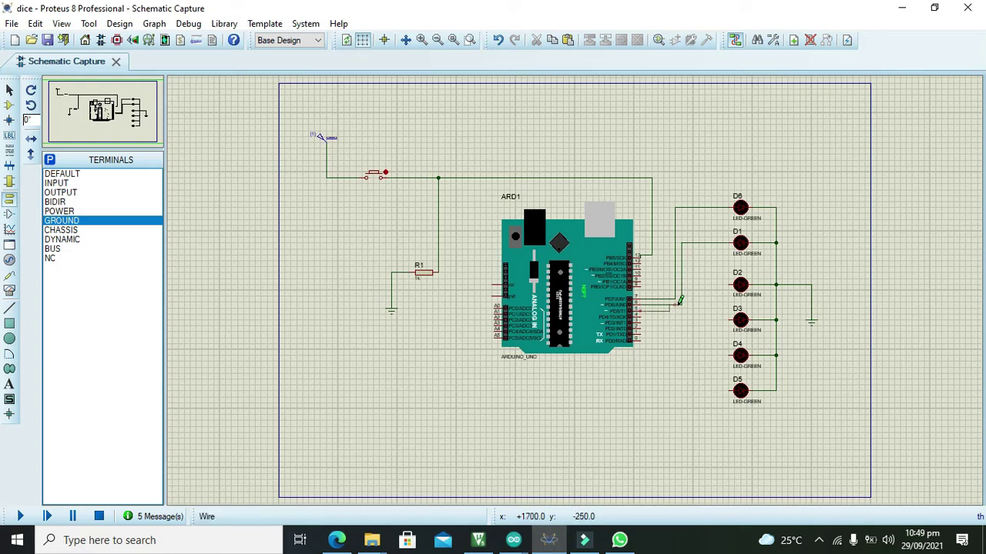
click(728, 282)
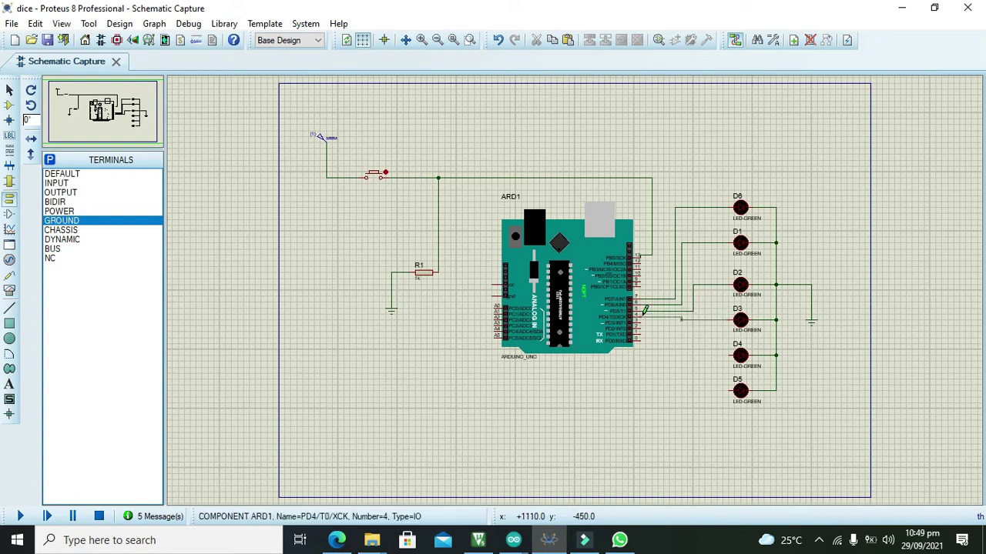
click(643, 317)
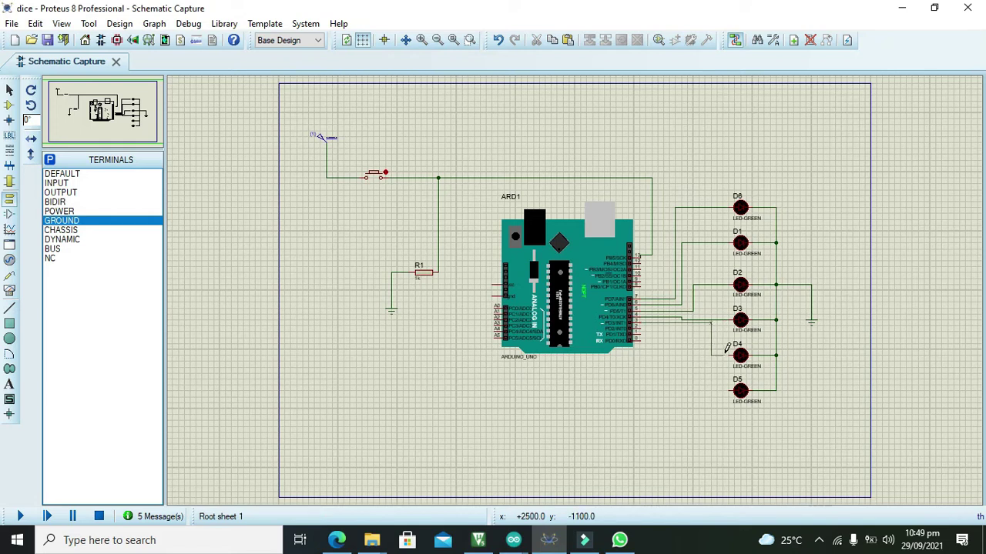
click(728, 391)
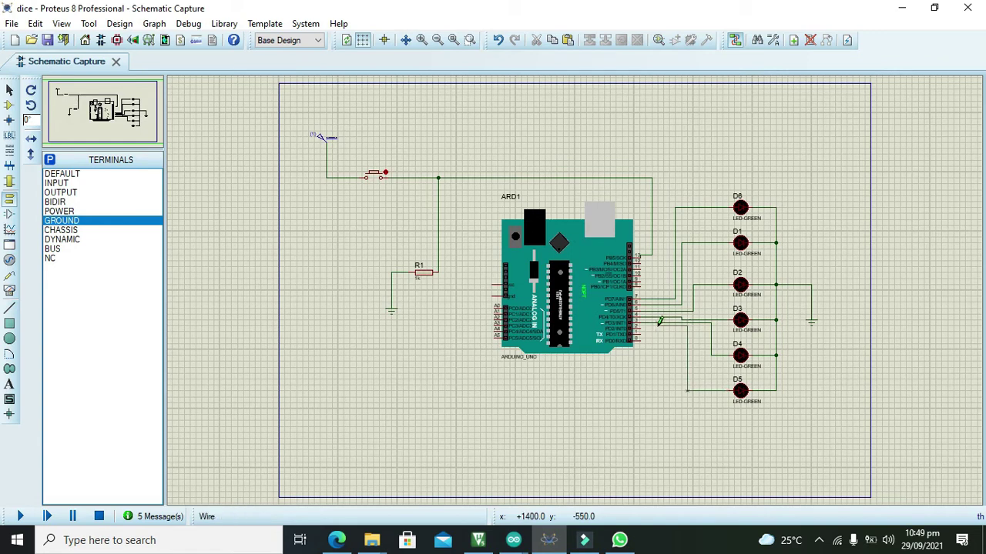
click(637, 329)
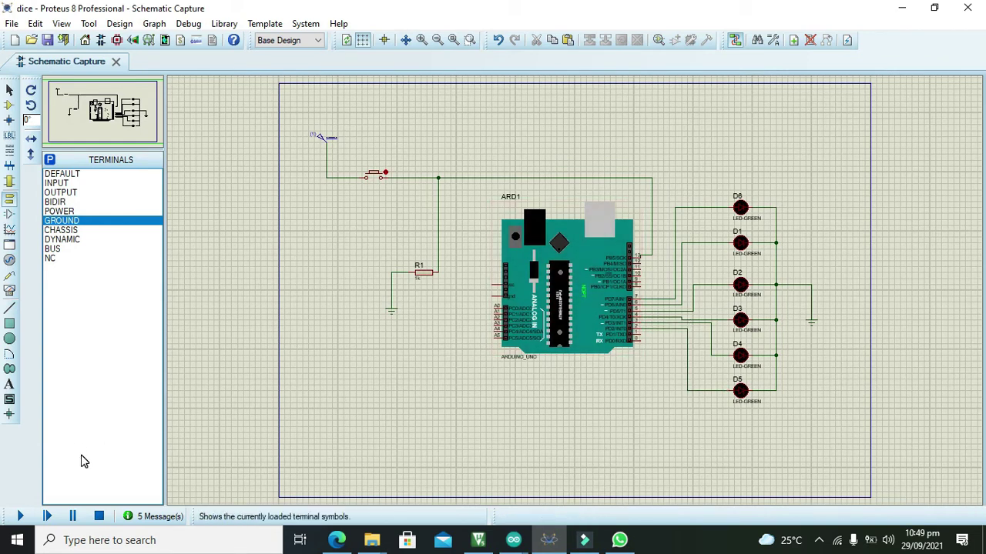
drag(572, 147, 552, 80)
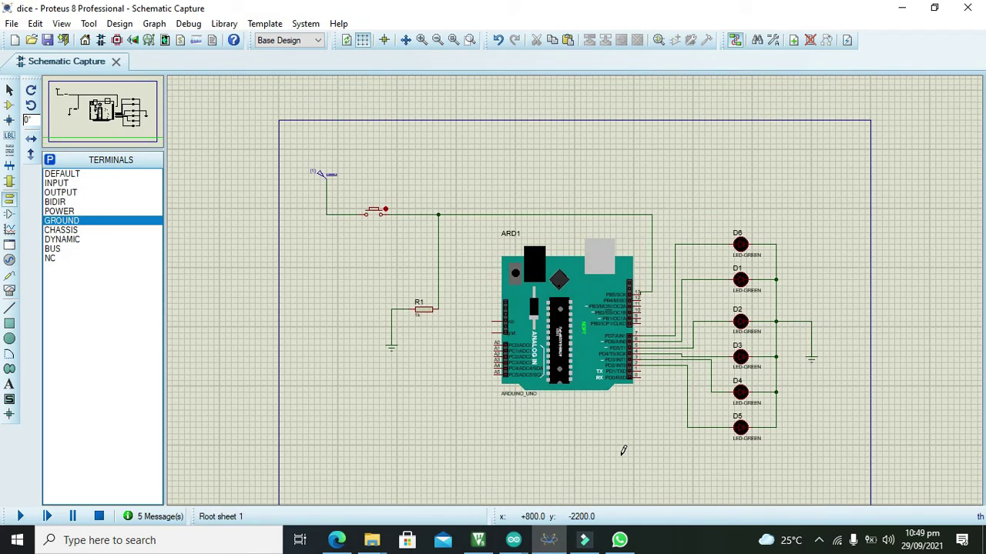
In the Arduino IDE random_number sketch, highlight the pinMode(13,INPUT) line in setup()
mouse_move(517, 537)
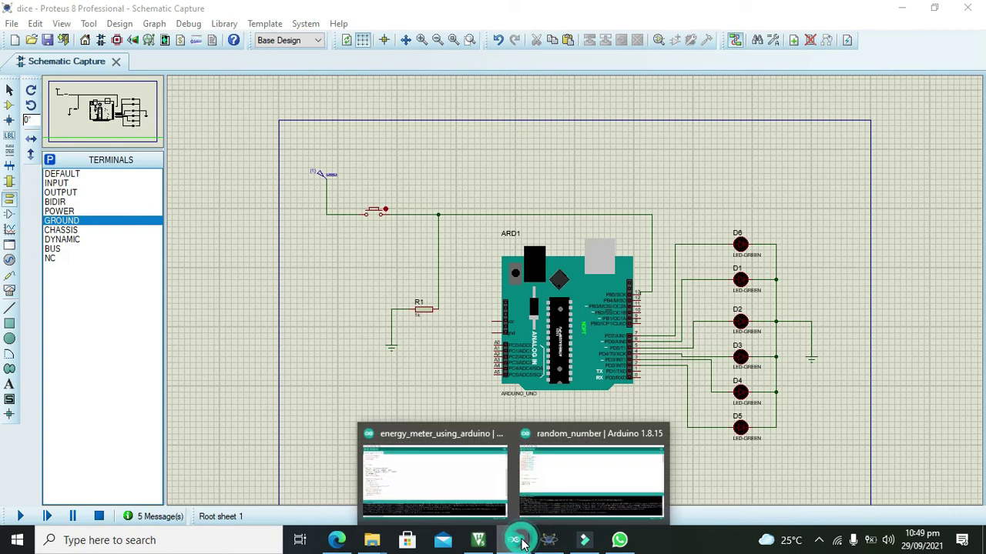
click(569, 481)
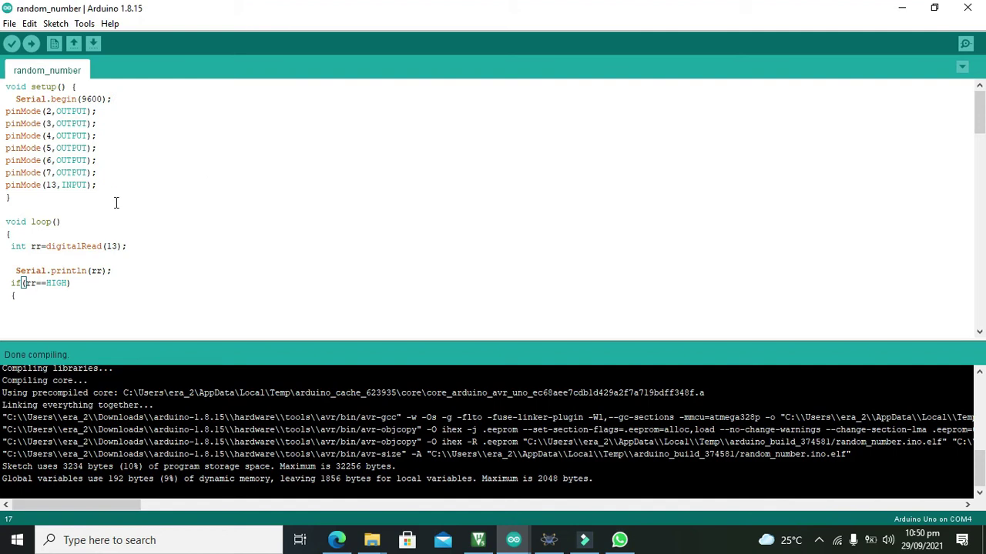
drag(108, 185, 7, 185)
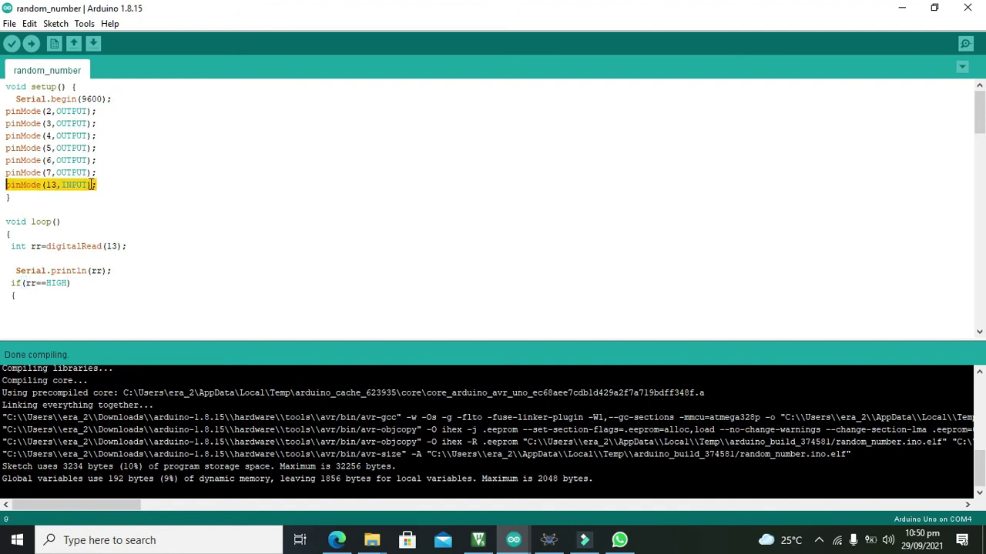
double_click(74, 184)
click(89, 185)
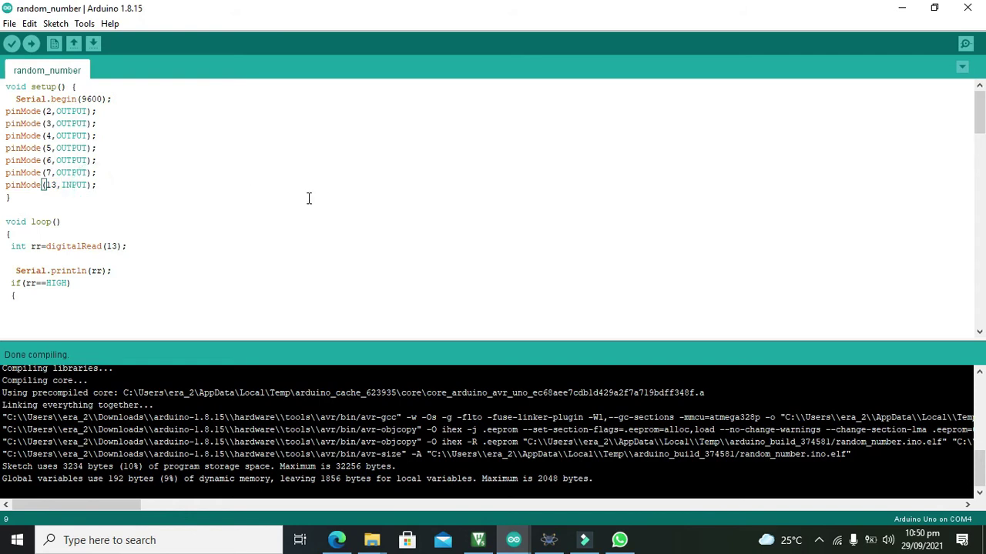
Review the rr==HIGH button-press condition and the code inside its if block
scroll(353, 135, down, 3)
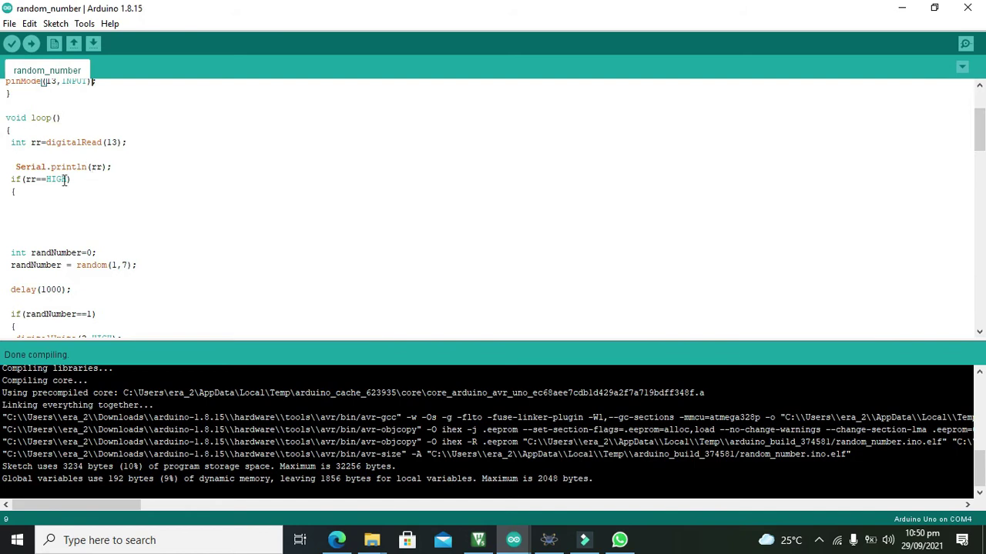
drag(70, 180, 26, 179)
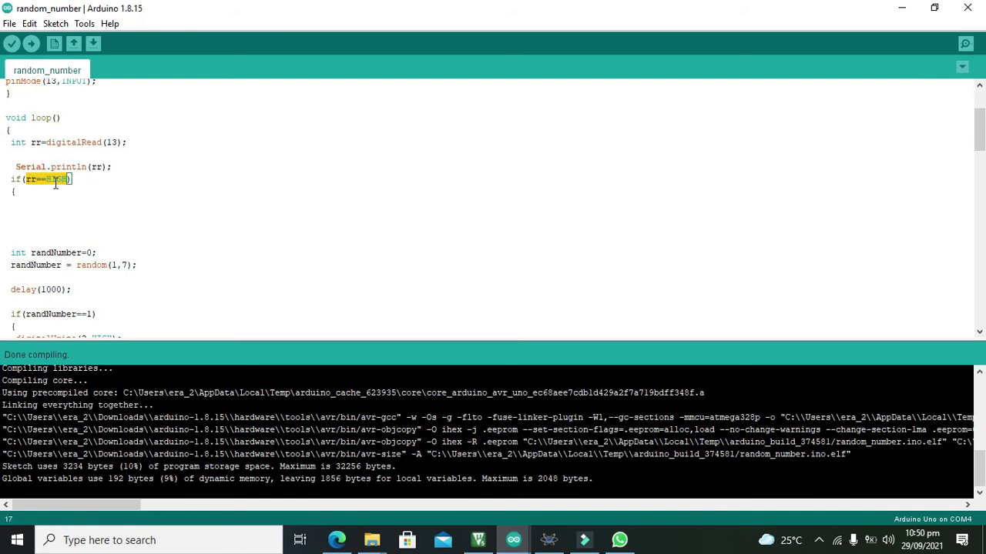
click(48, 179)
double_click(54, 179)
click(19, 225)
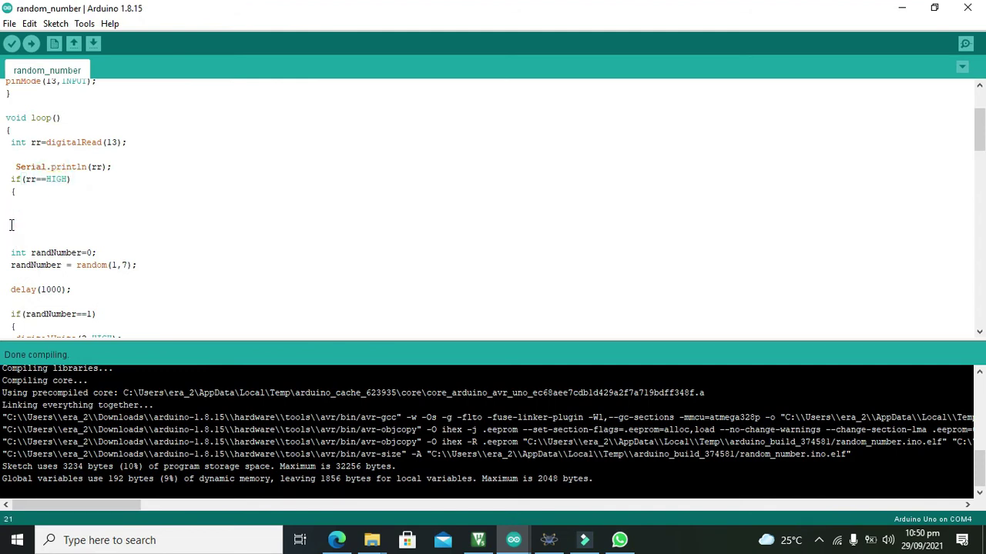
double_click(17, 179)
drag(11, 241, 105, 355)
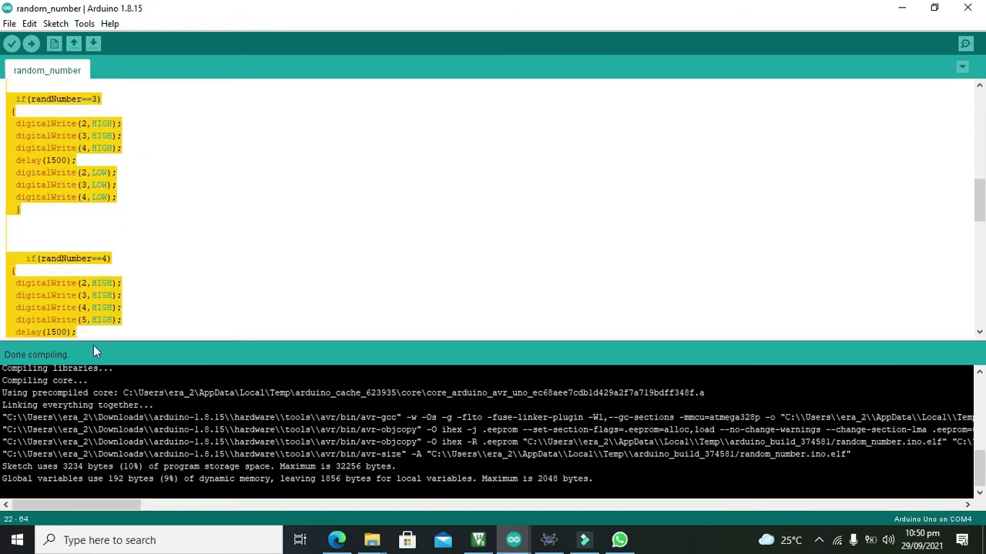
click(91, 331)
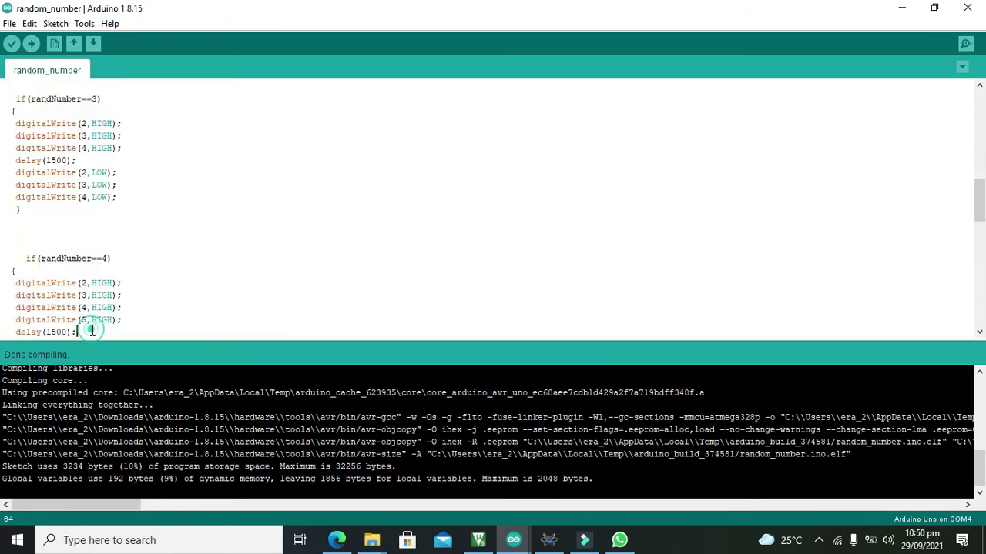
click(76, 259)
drag(980, 202, 981, 129)
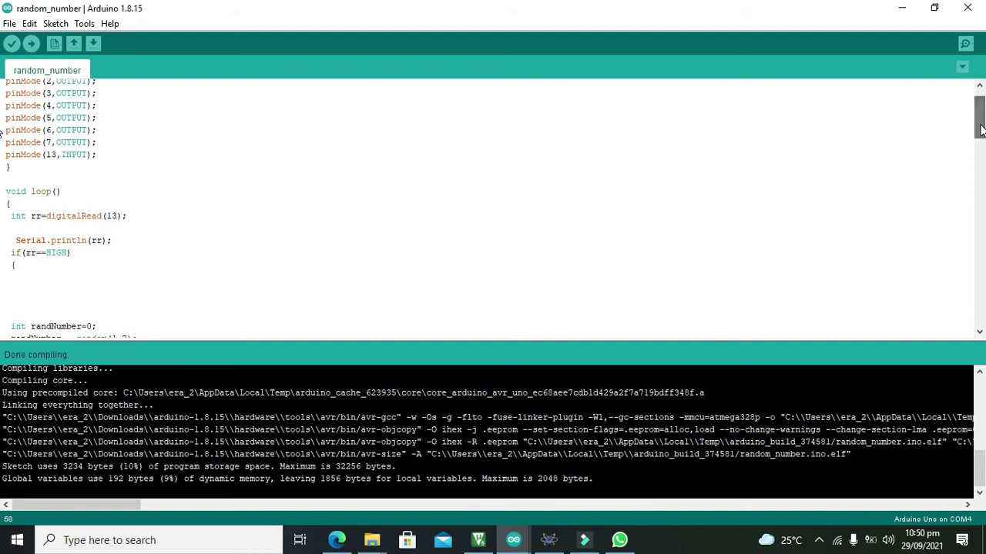
Add delay(1000); and an if(randNumber==1) { block after the random number assignment
click(117, 276)
key(Down)
key(Down)
key(Down)
key(Down)
key(Down)
key(Down)
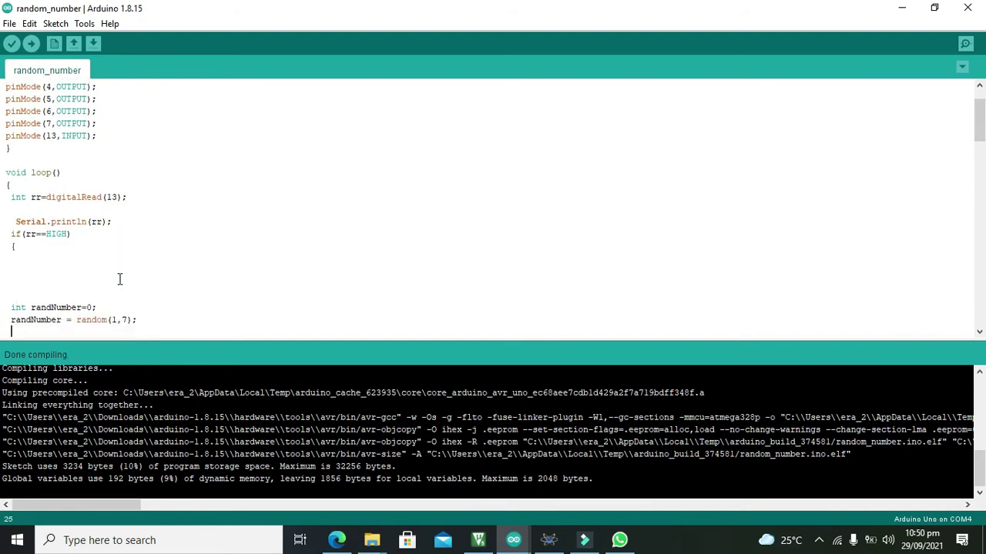
key(Return)
text(delay(1000);)
key(Return)
key(Return)
text(if(randNumber==1))
key(Return)
text({)
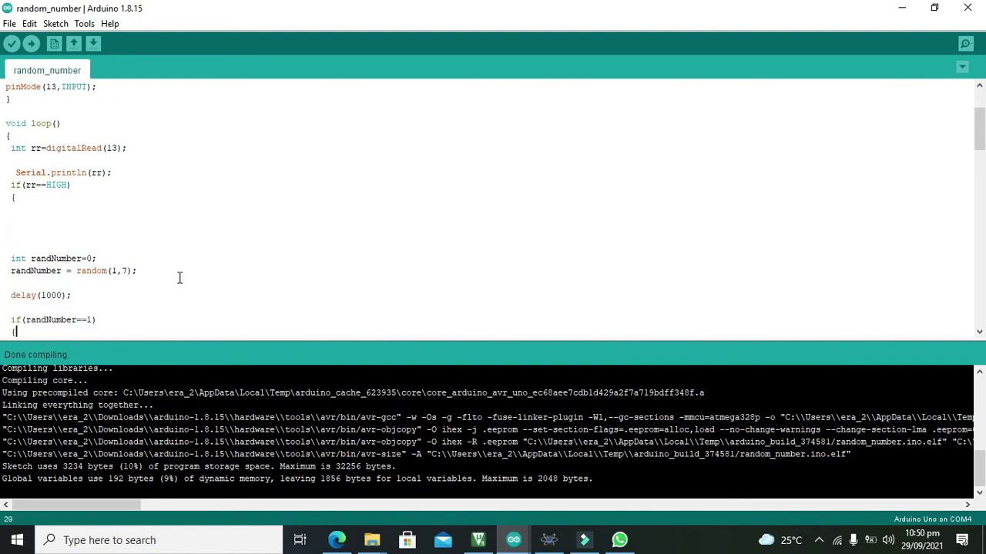
Inspect the randNumber = random(1,7); line, its 1,7 range and the randNumber variable
drag(141, 270, 10, 277)
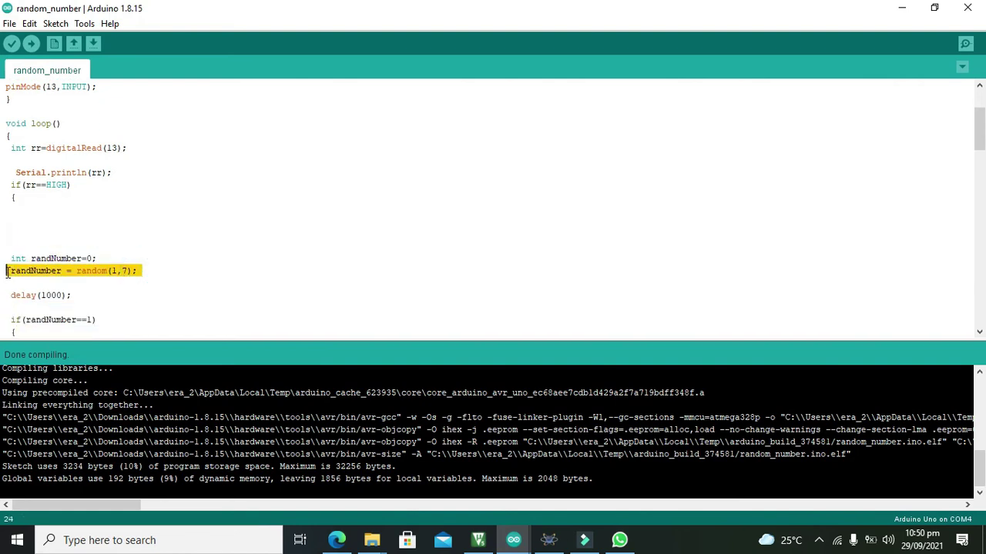
click(87, 273)
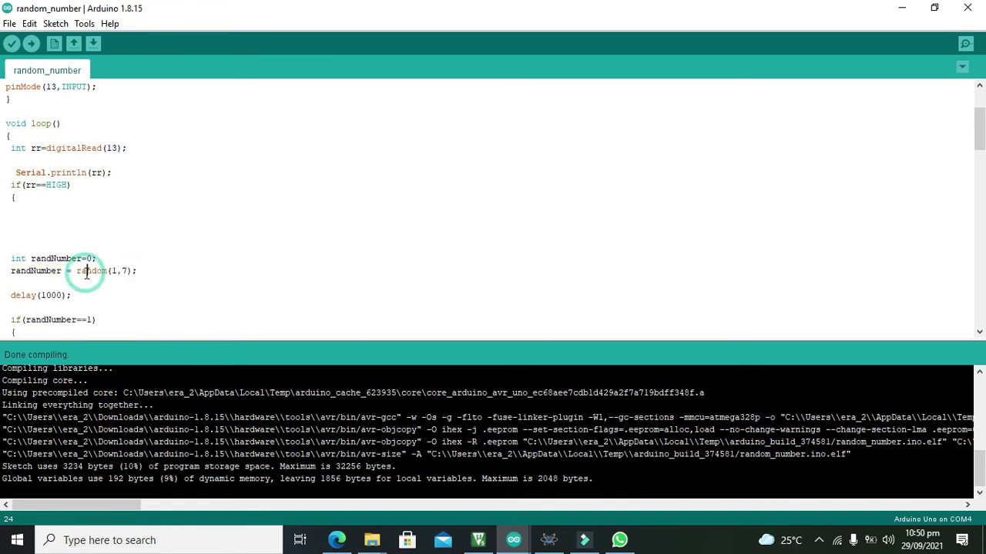
click(113, 271)
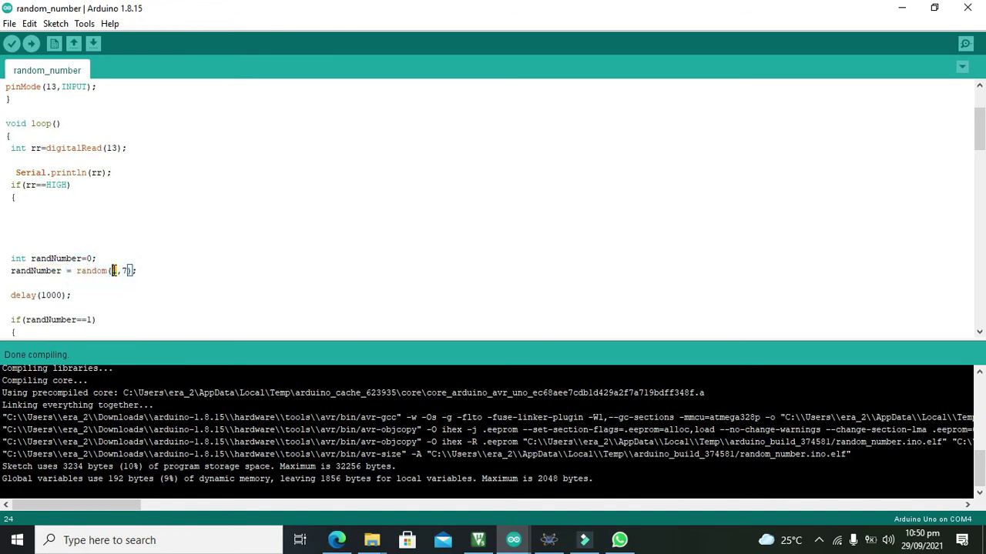
drag(121, 271, 125, 271)
drag(61, 271, 6, 270)
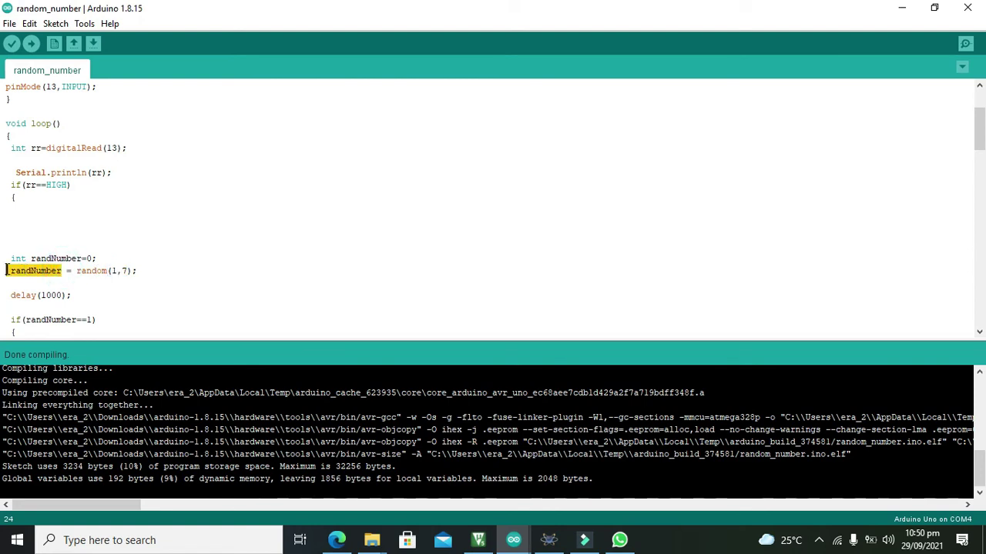
click(15, 270)
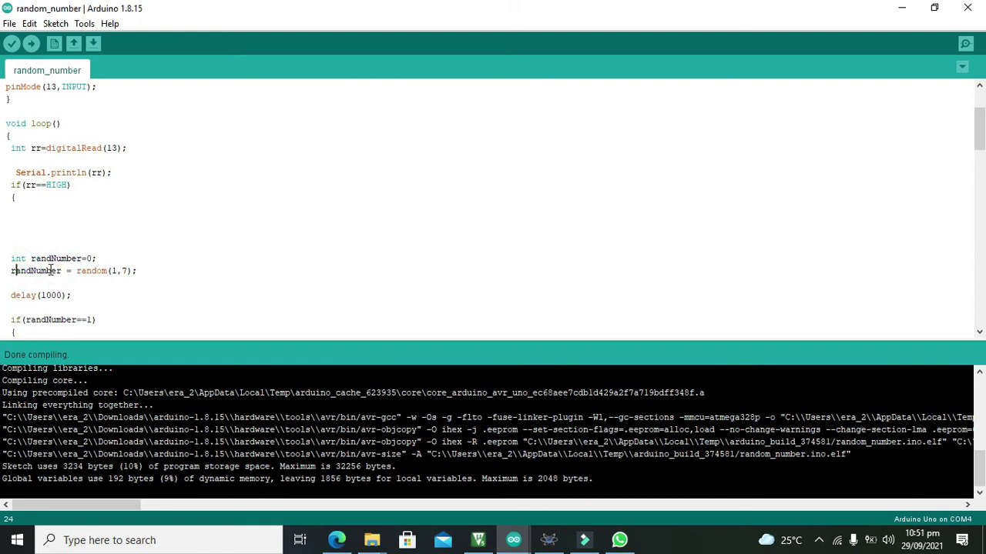
double_click(62, 271)
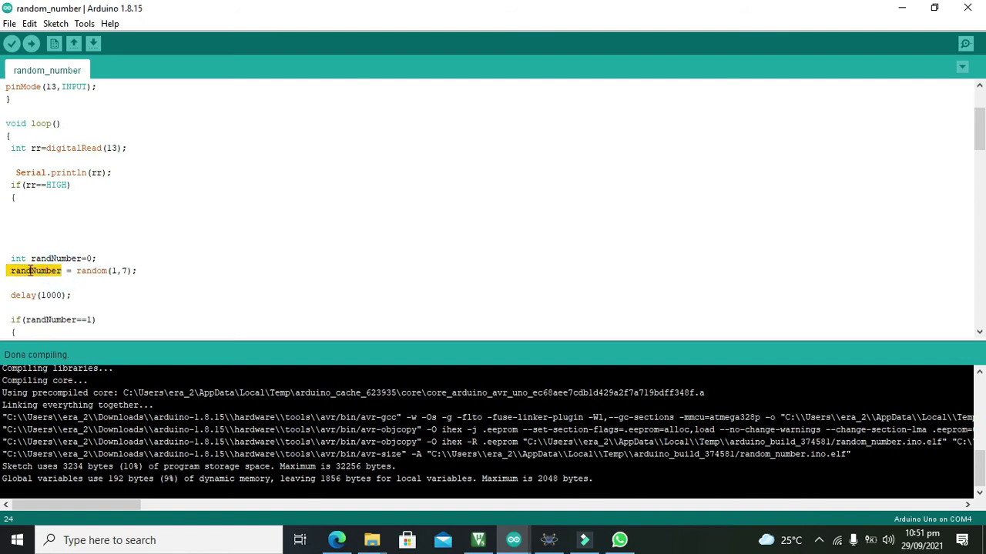
right_click(30, 271)
key(Escape)
click(81, 306)
drag(984, 141, 984, 122)
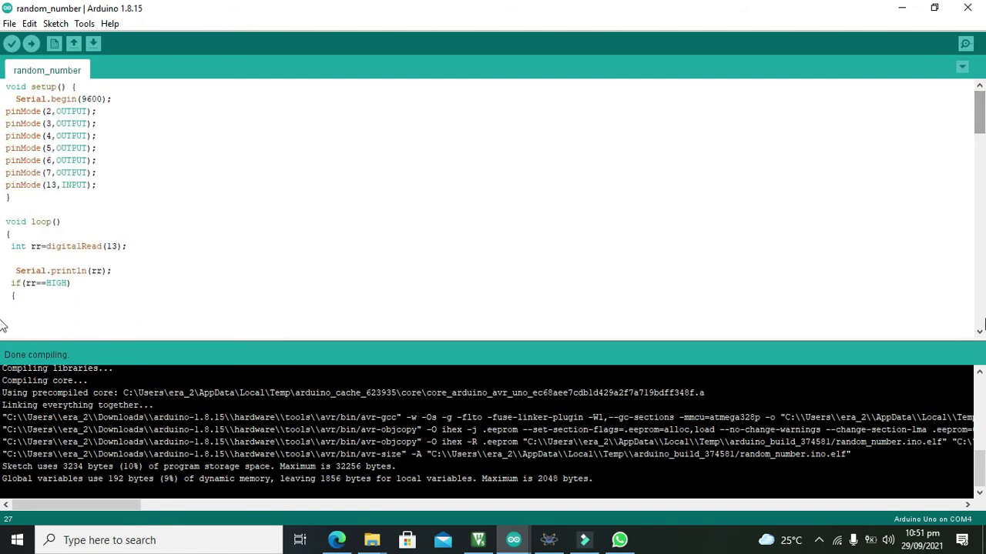
Select the full random_number.ino.hex file path in the build output
scroll(980, 337, down, 3)
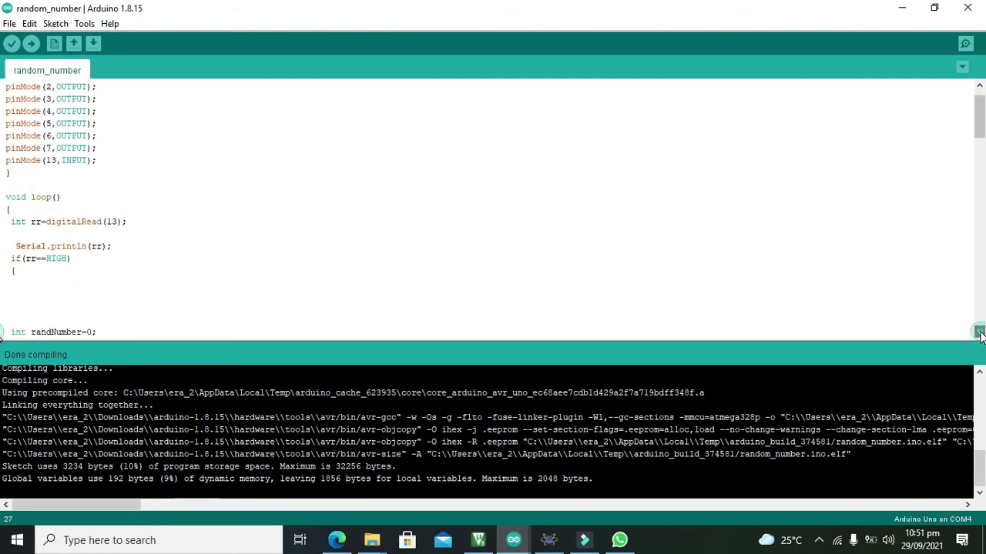
scroll(980, 336, down, 3)
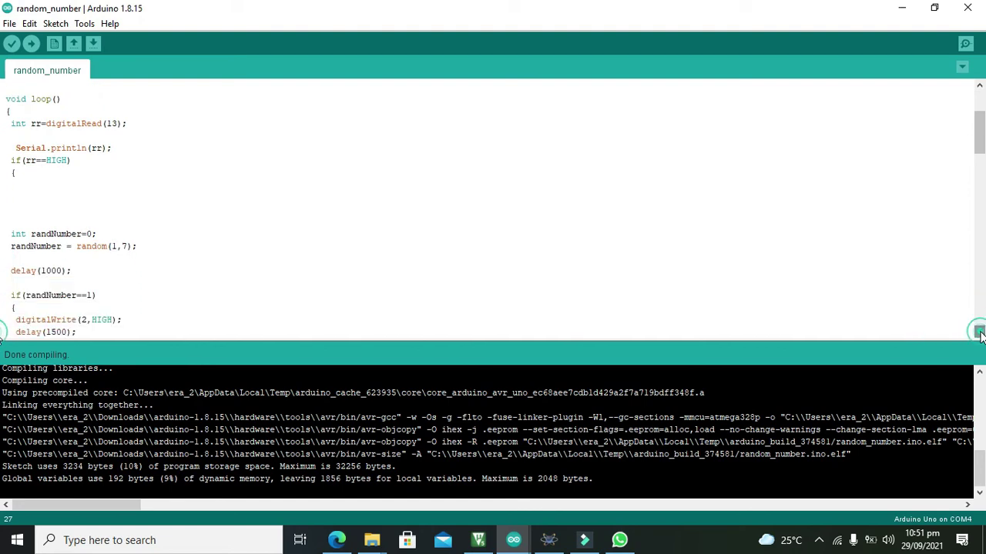
scroll(980, 337, down, 4)
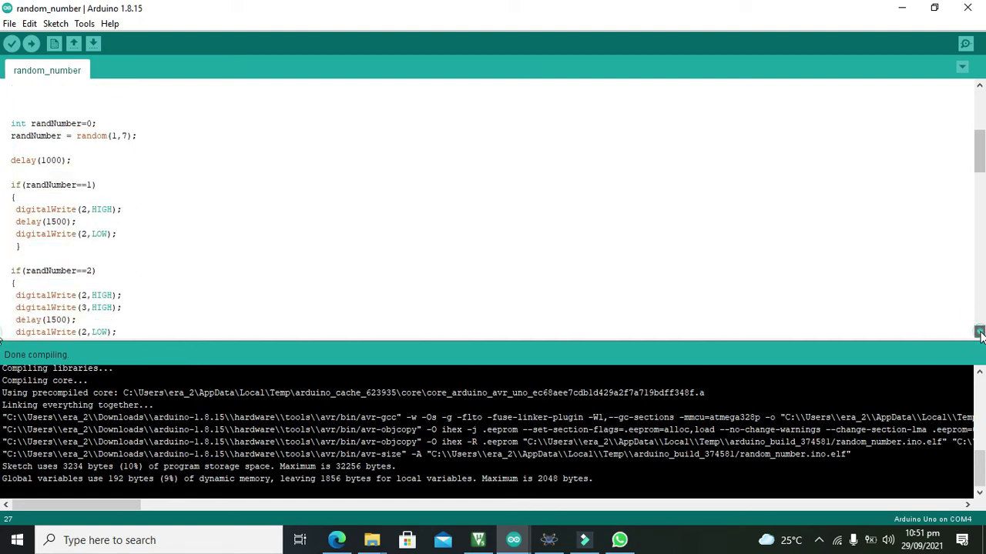
scroll(980, 337, down, 5)
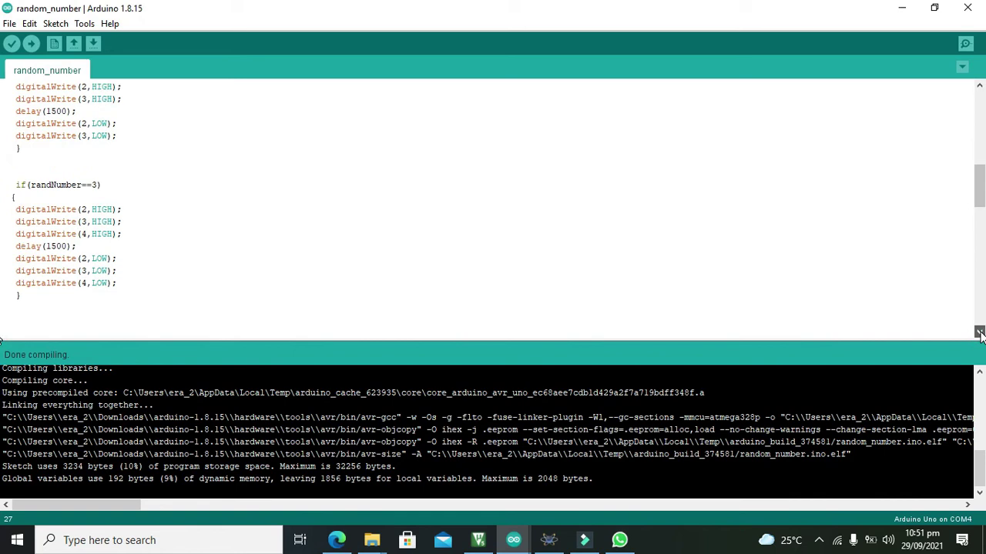
scroll(980, 337, down, 2)
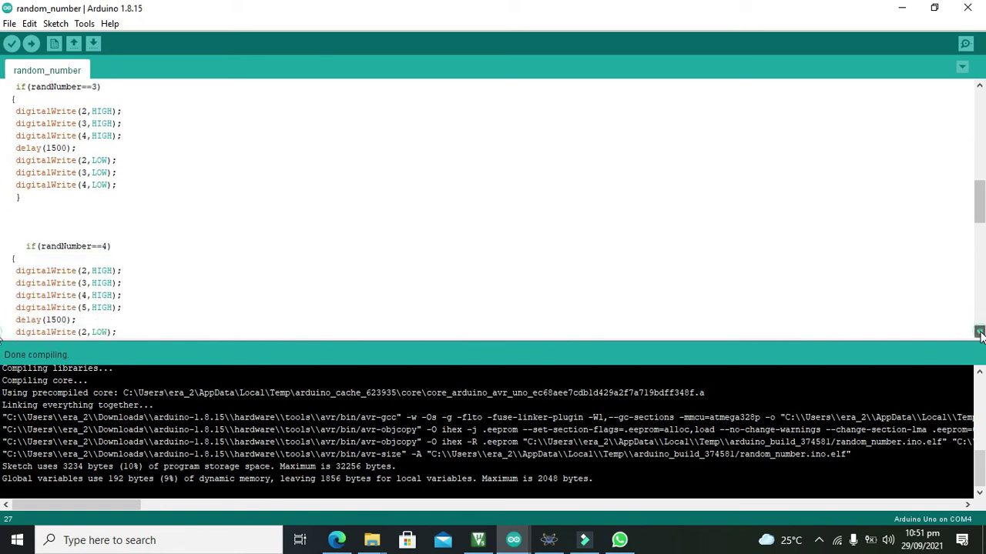
scroll(980, 336, down, 3)
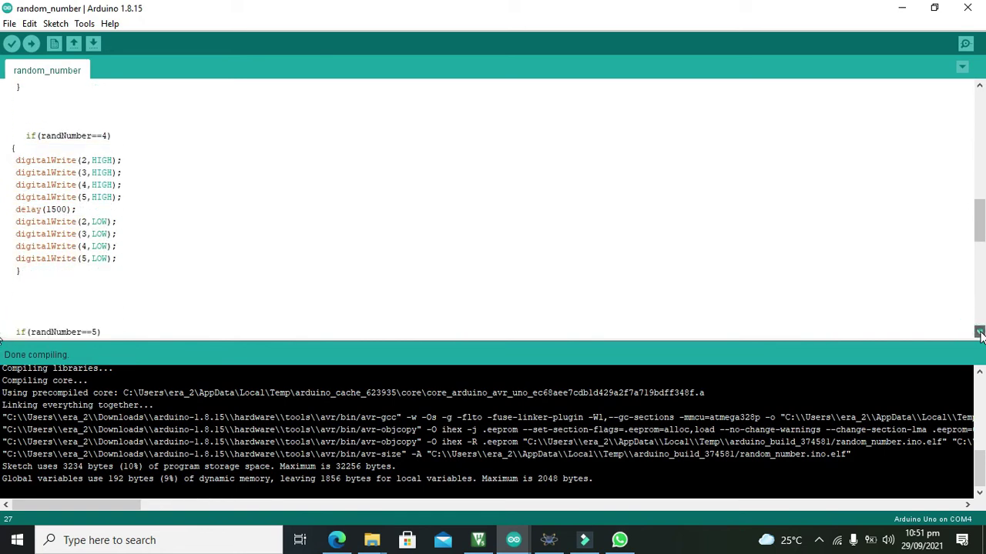
scroll(980, 337, down, 3)
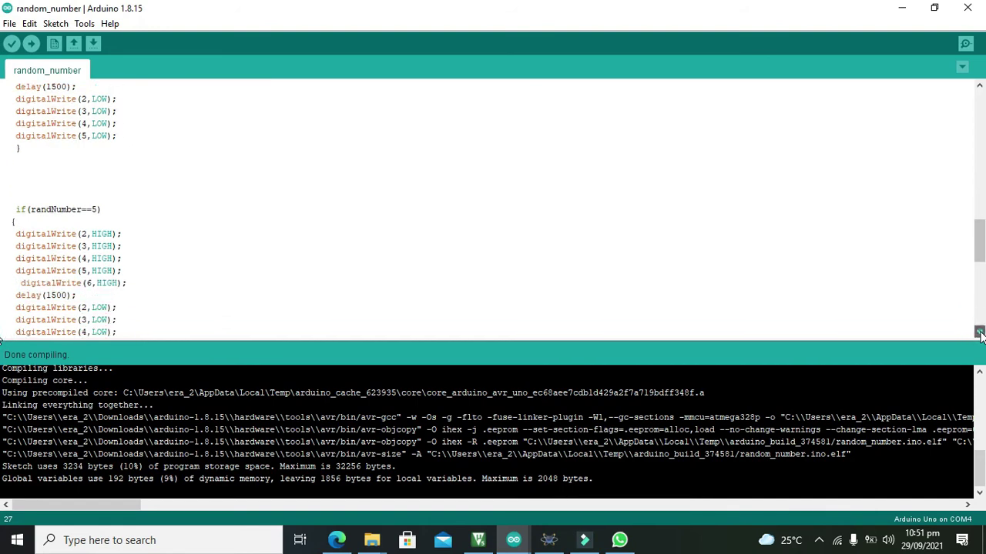
scroll(980, 337, down, 3)
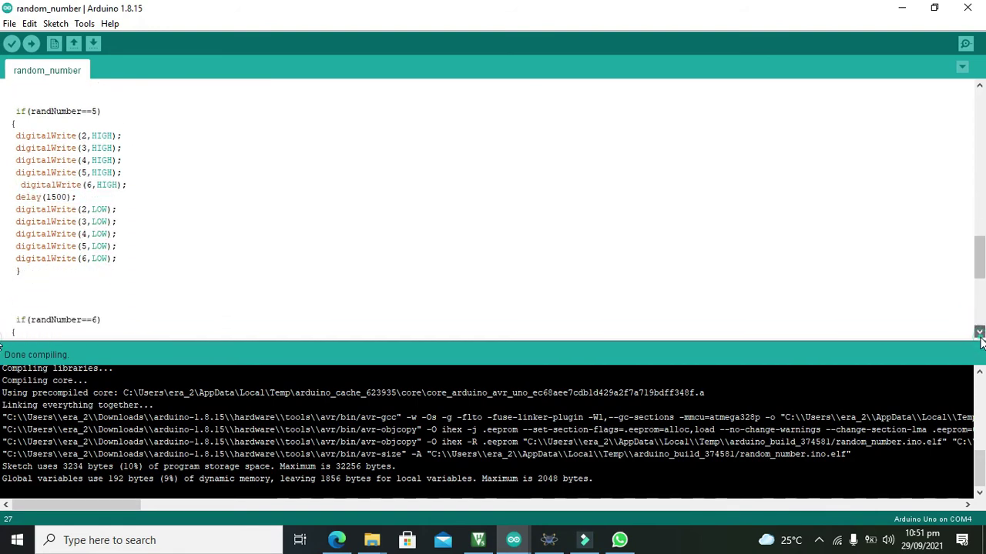
scroll(981, 336, down, 5)
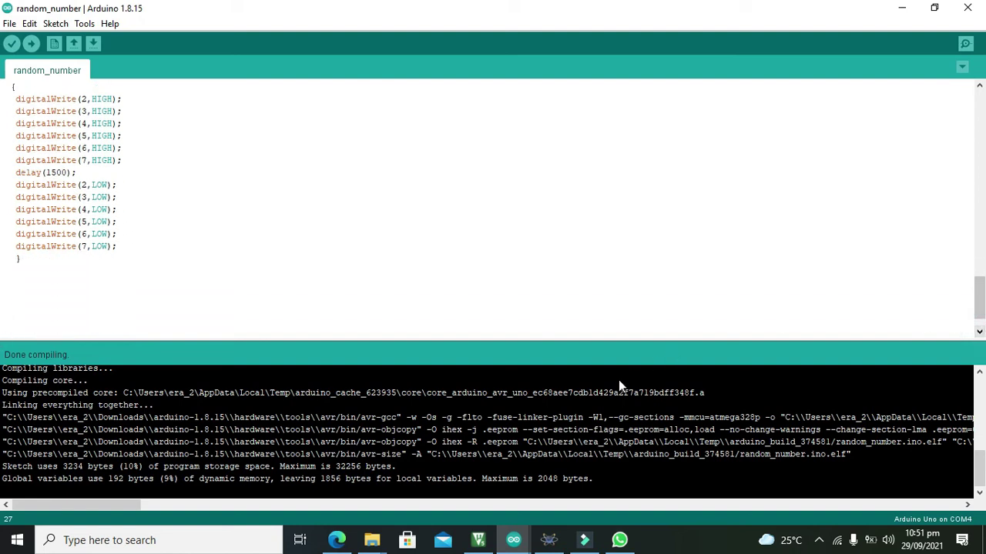
drag(124, 500, 208, 503)
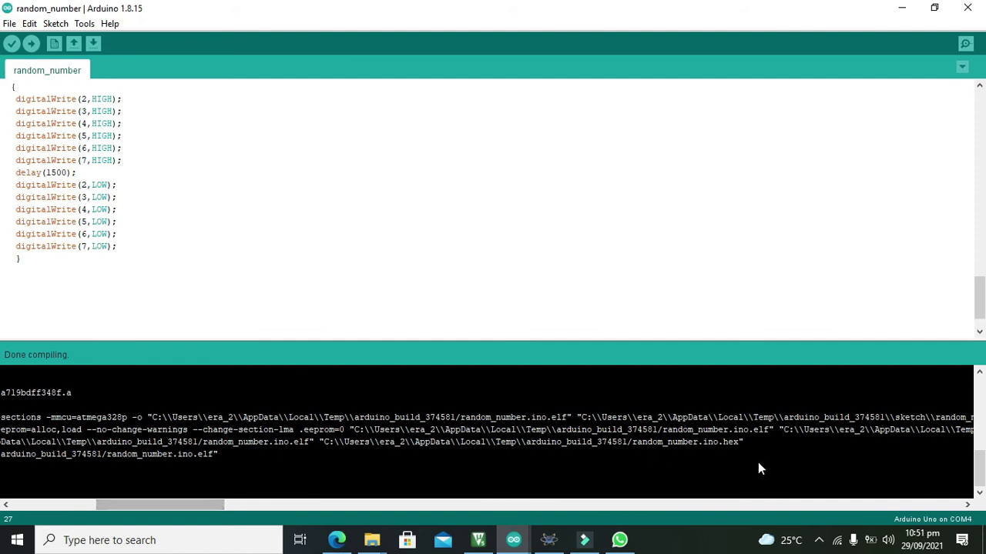
drag(739, 443, 337, 443)
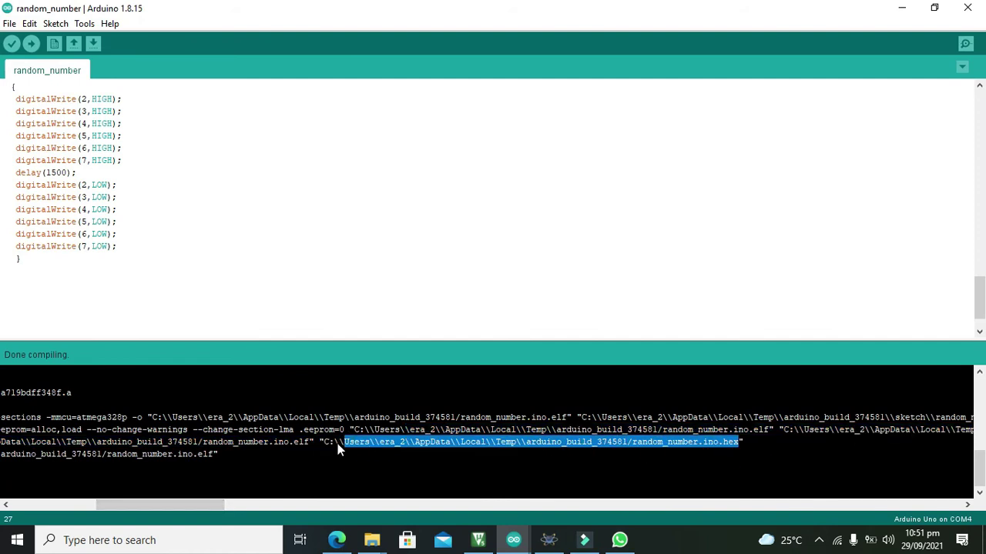
Replace the Arduino Uno's Program File with the pasted random_number.ino.hex path and confirm
click(481, 461)
click(548, 540)
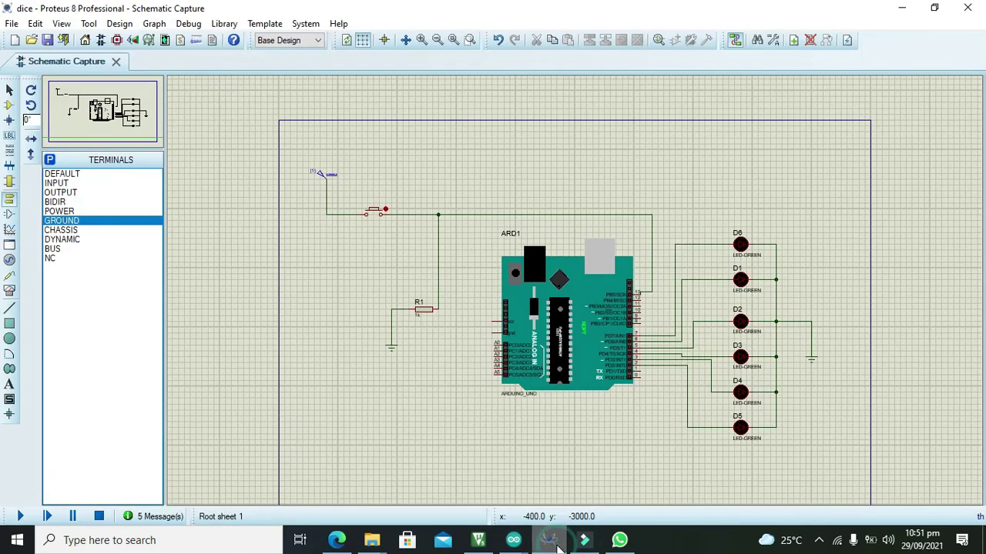
double_click(529, 286)
drag(479, 137, 664, 130)
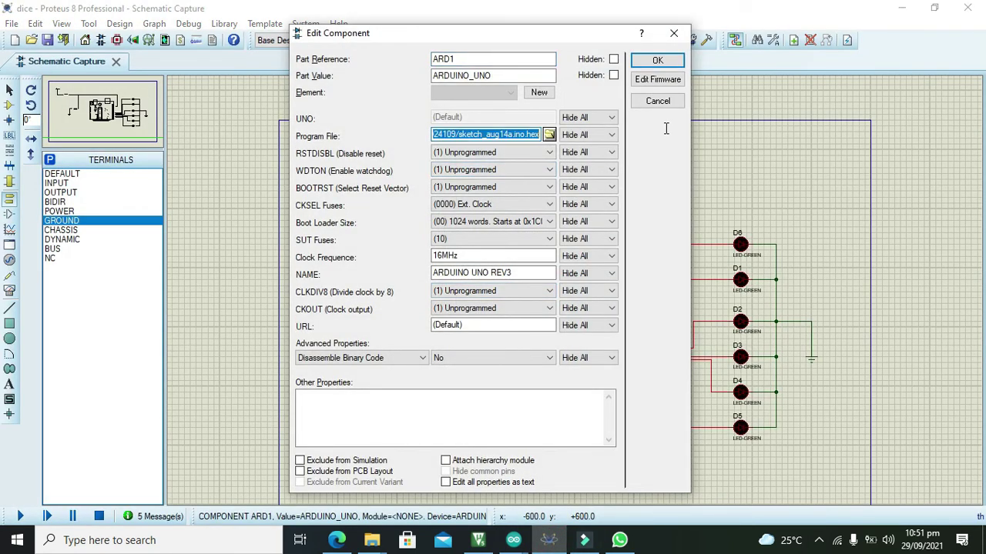
text(..\)
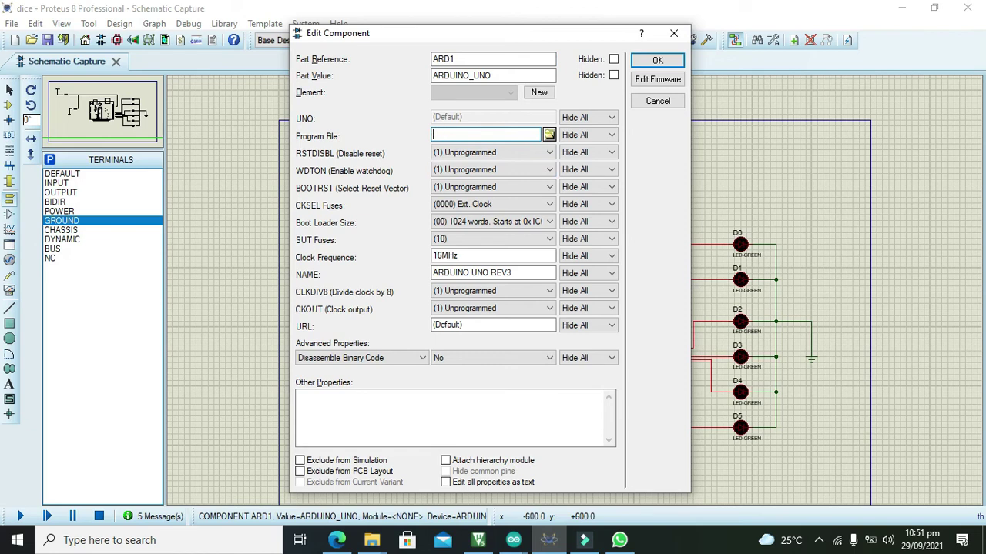
key(ctrl+v)
click(657, 60)
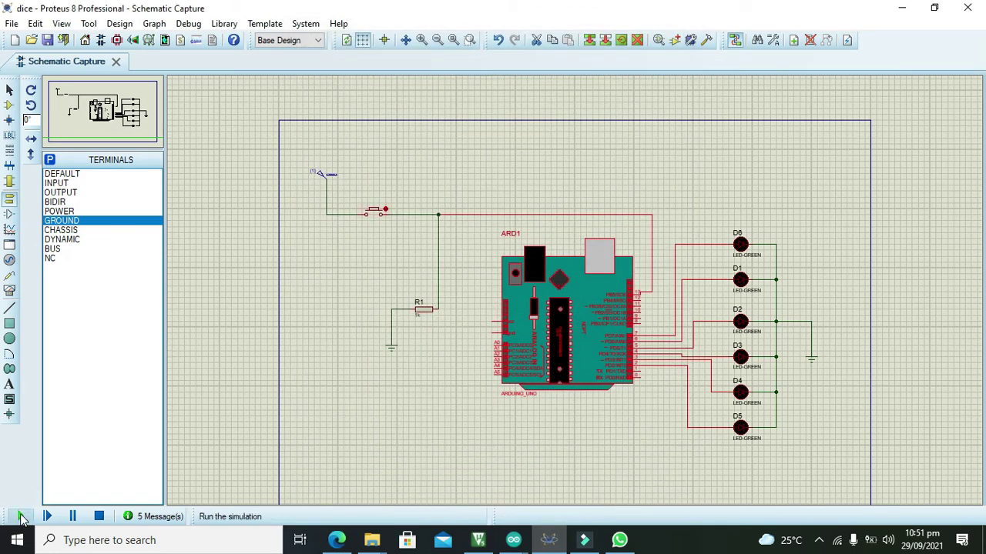
Run the simulation twice, pressing the push button and declining the fatal-error log each time
click(20, 516)
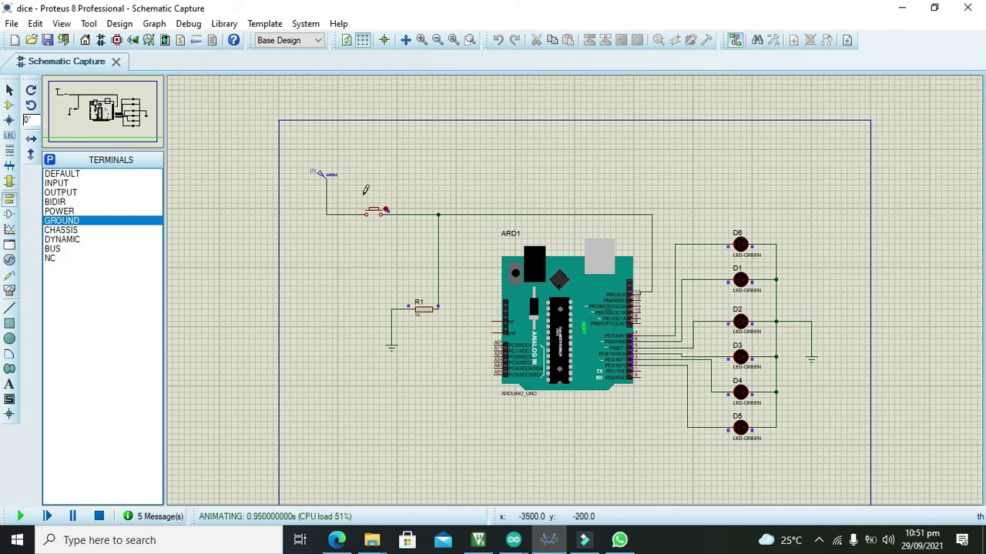
click(376, 214)
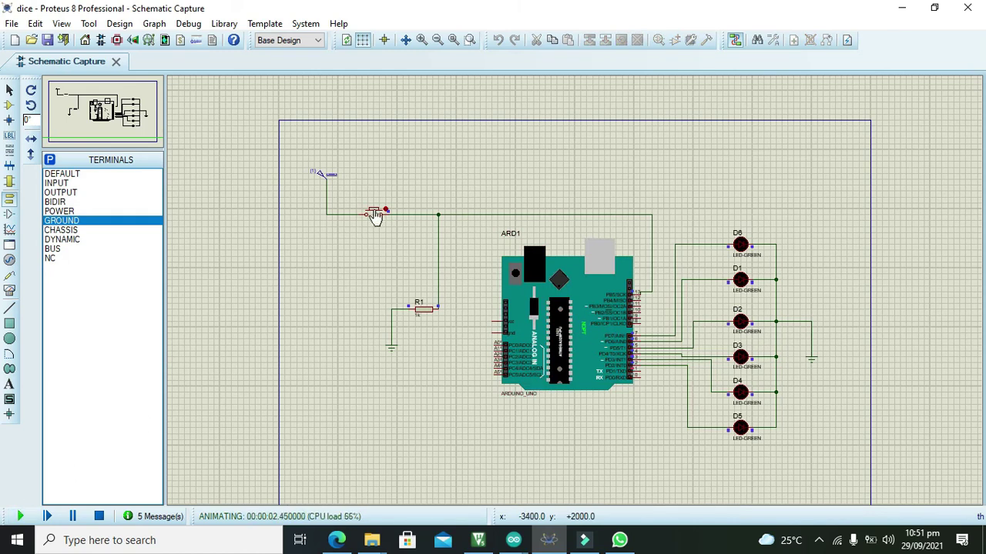
click(375, 215)
click(375, 215)
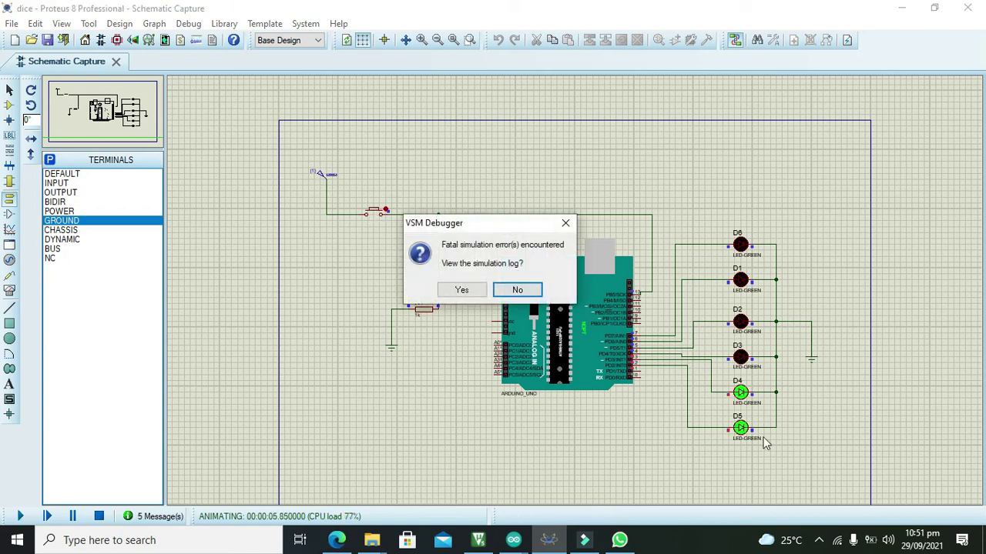
click(521, 290)
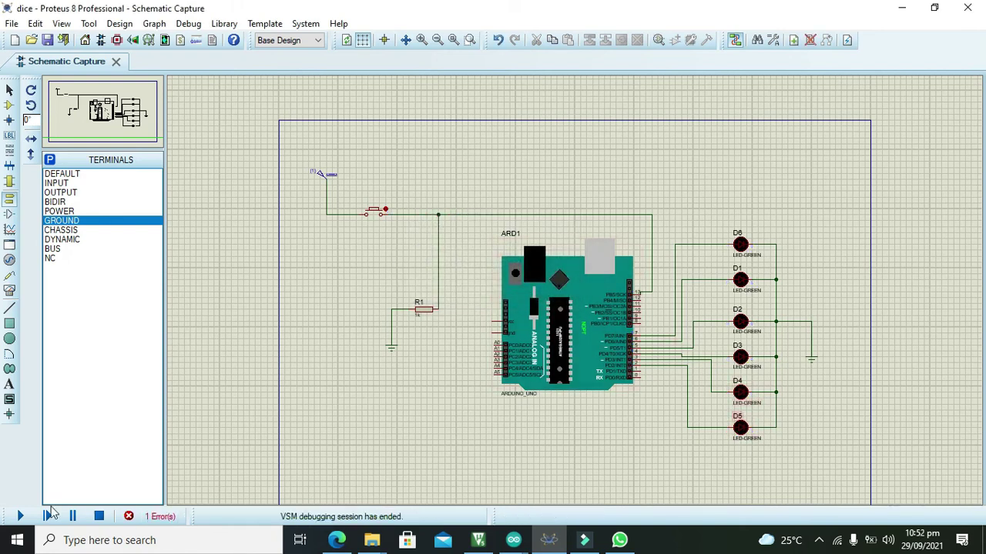
click(20, 516)
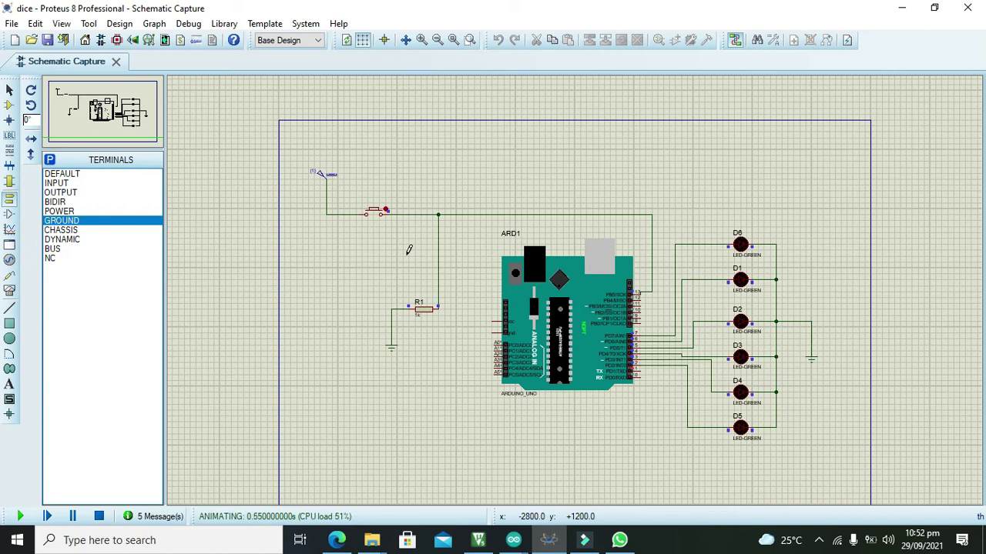
click(376, 215)
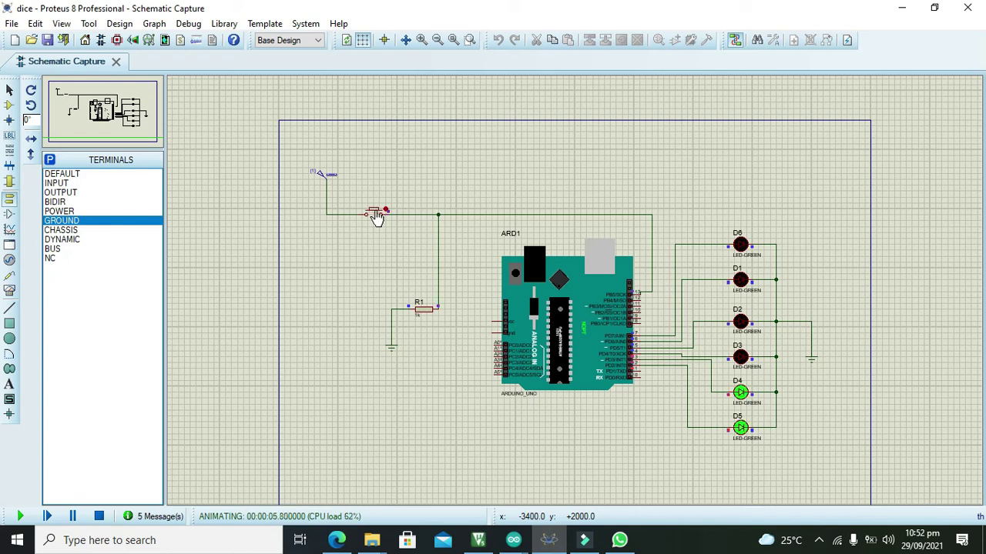
click(513, 289)
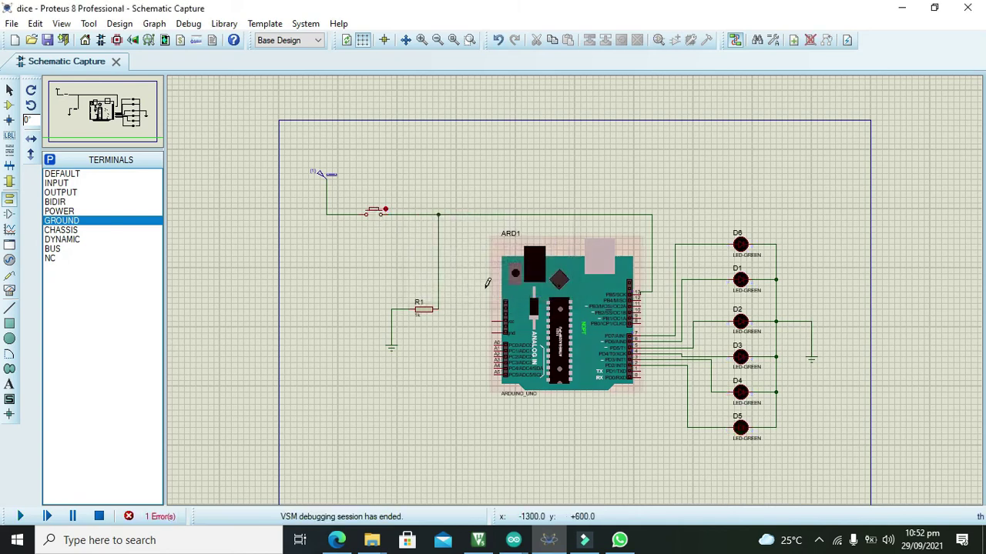
Close the canvas shortcut menu, return to Selection mode, and start the simulation again
right_click(292, 233)
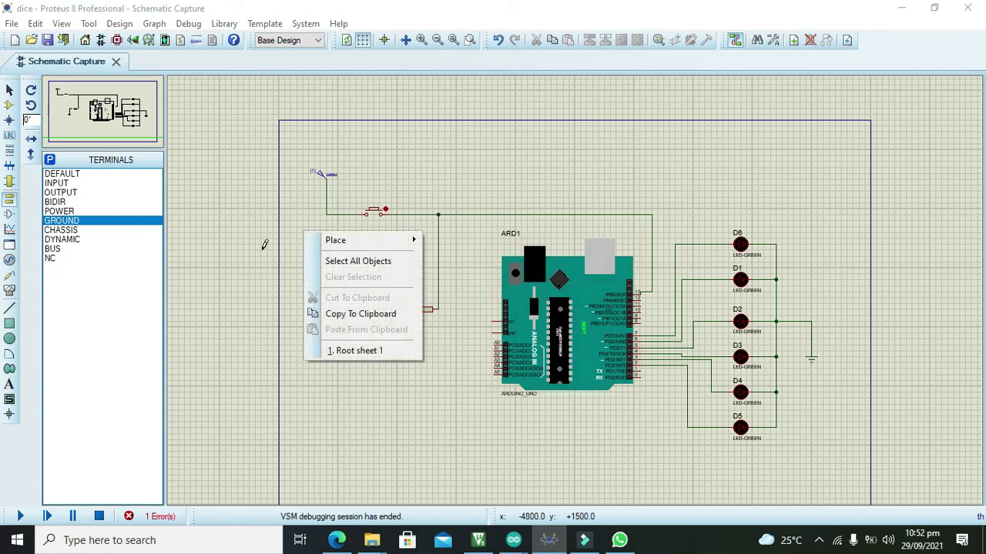
click(262, 248)
click(9, 90)
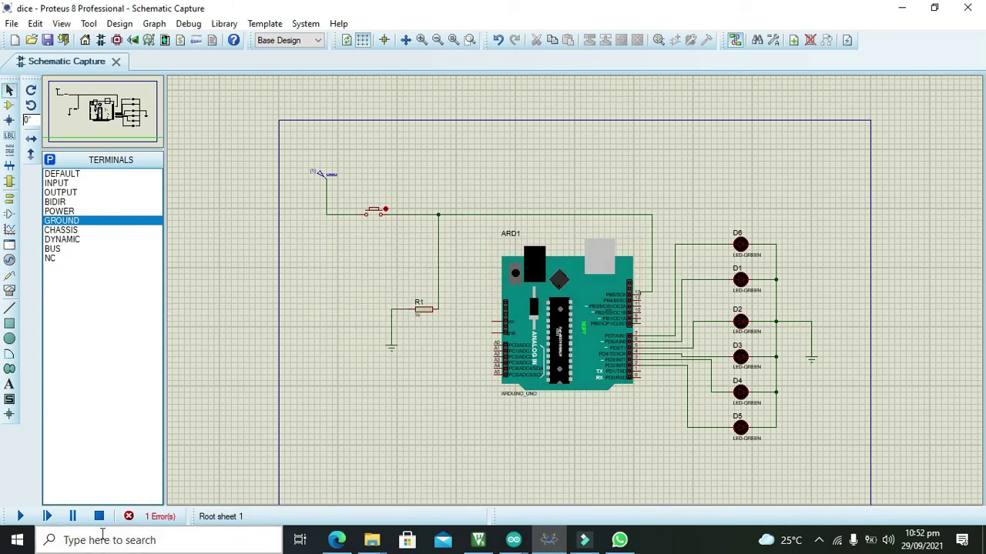
click(20, 517)
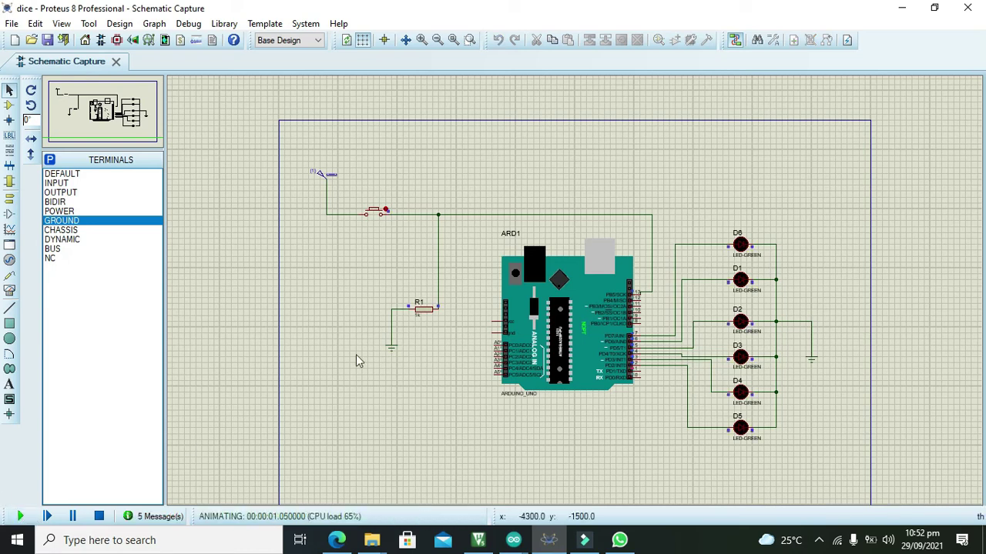
Press the push button ten times, lighting varying LED groups such as D4–D5 and all six
click(372, 216)
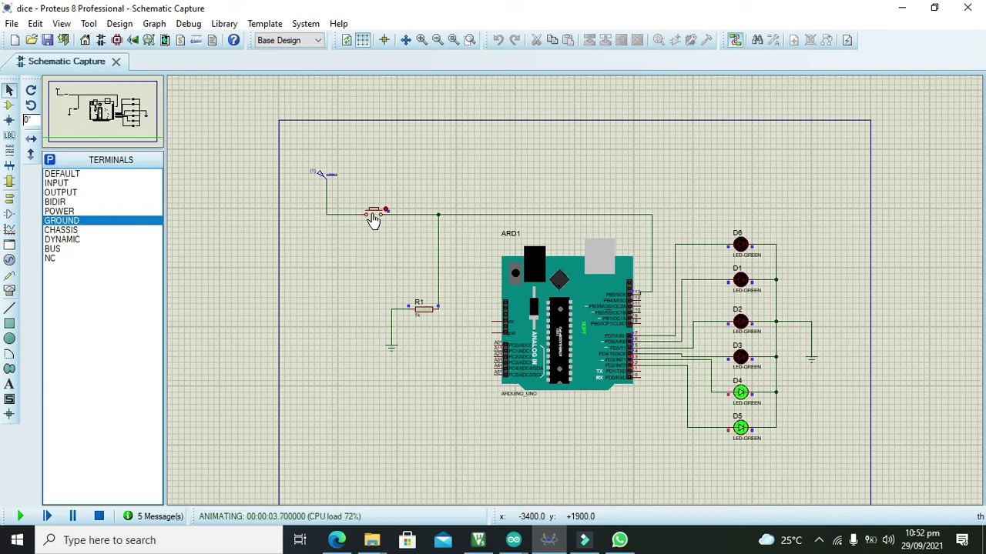
click(373, 216)
click(372, 215)
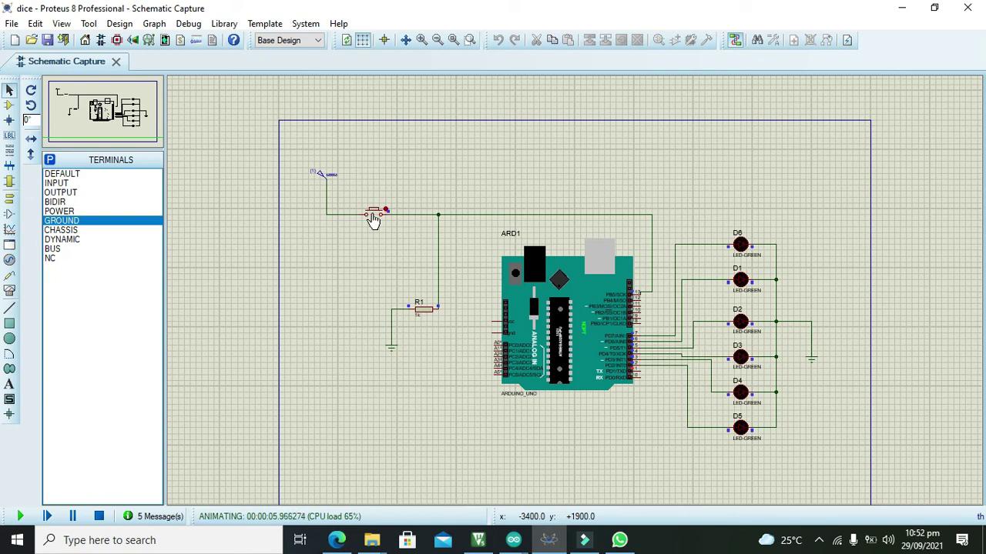
click(373, 216)
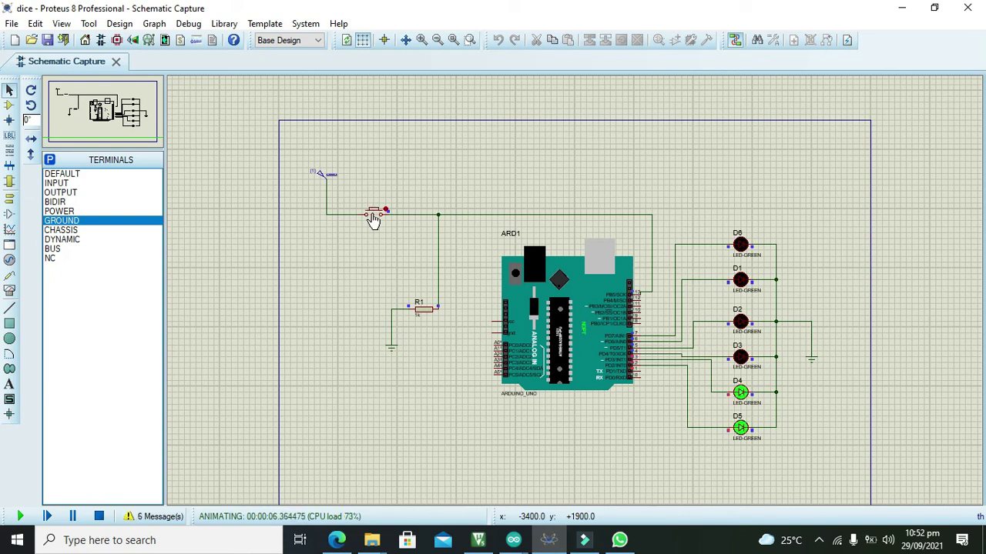
click(373, 216)
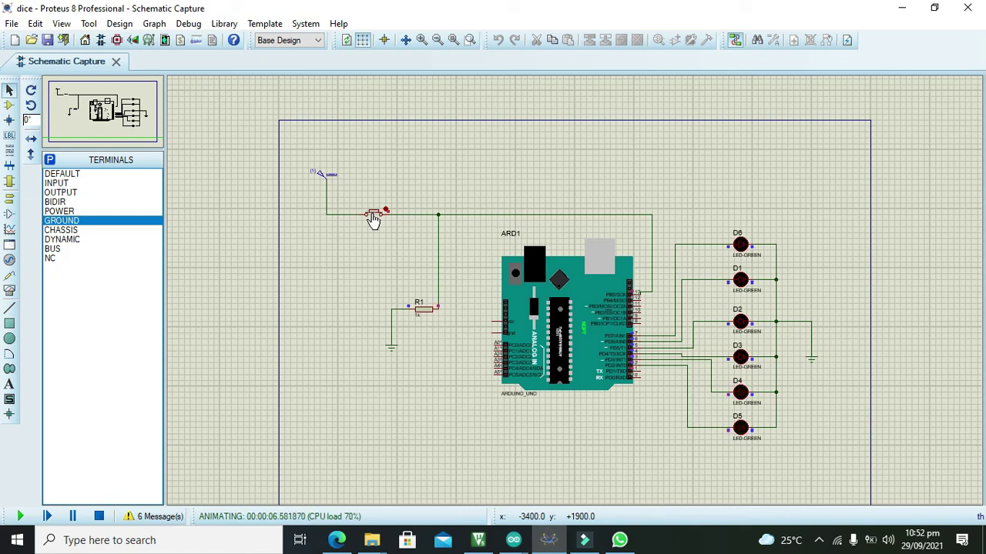
click(373, 216)
click(372, 216)
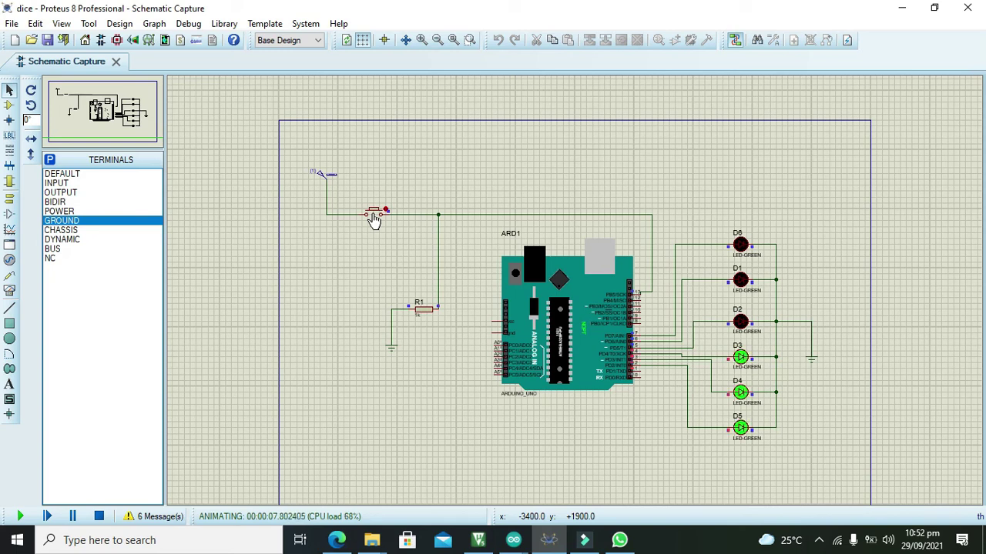
click(372, 216)
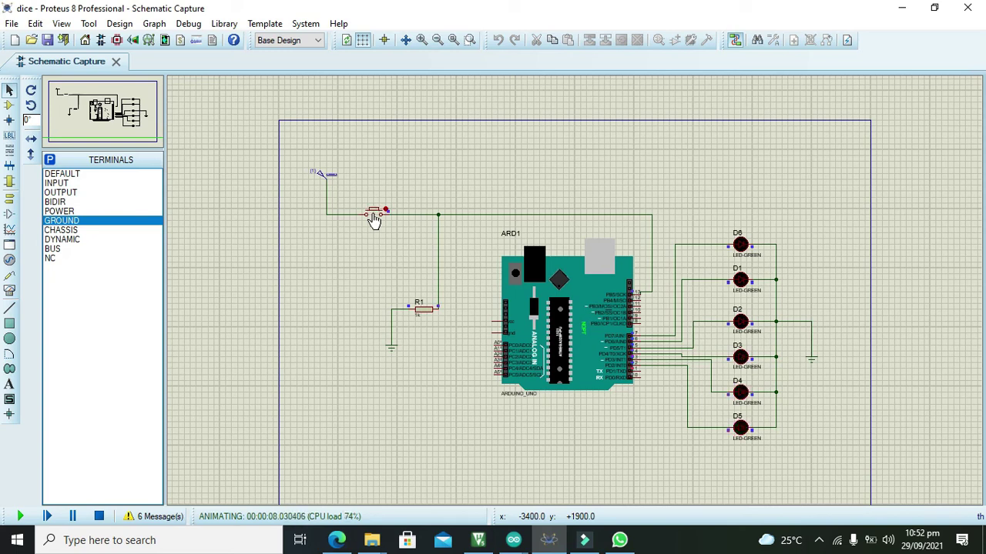
click(373, 216)
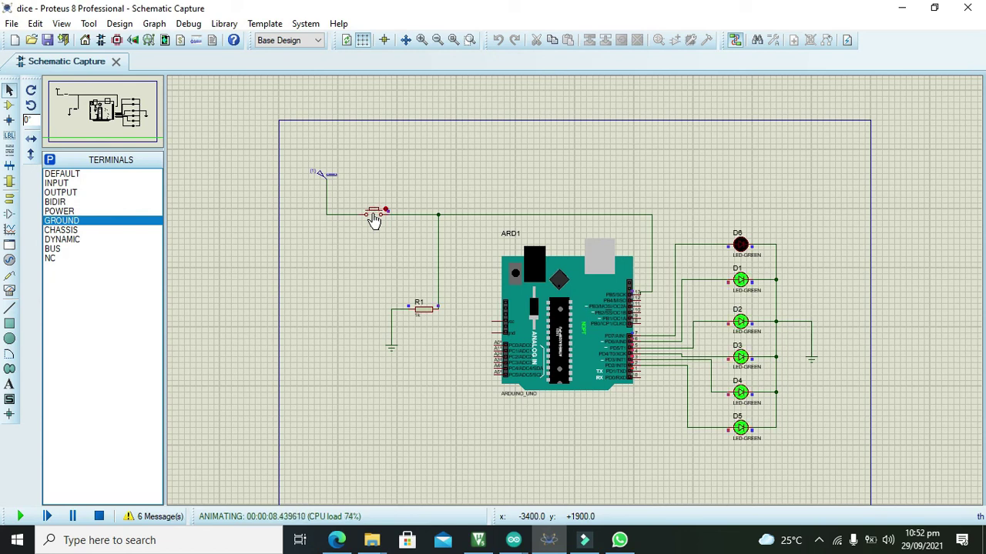
click(372, 216)
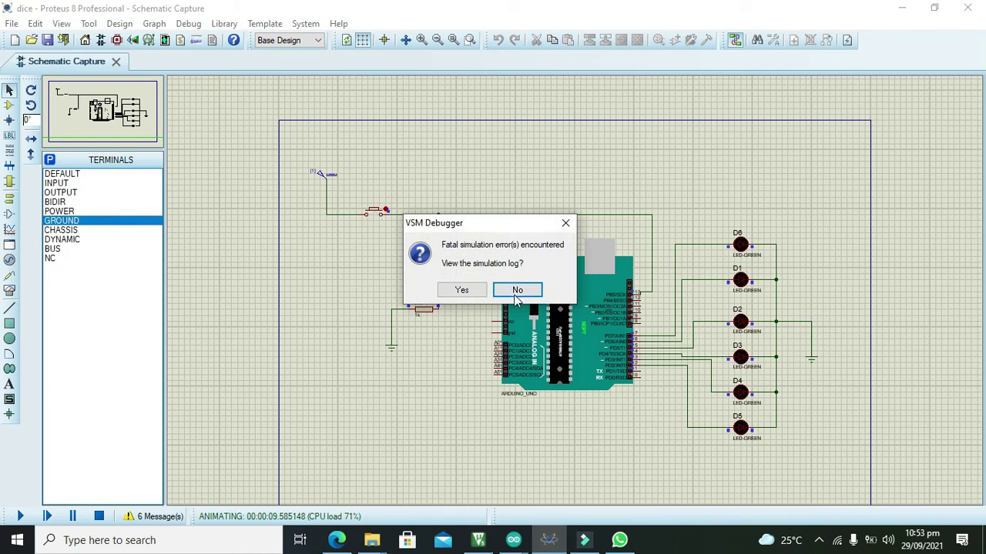
Answer No to the VSM Debugger fatal error so the session ends with all LEDs off
click(516, 290)
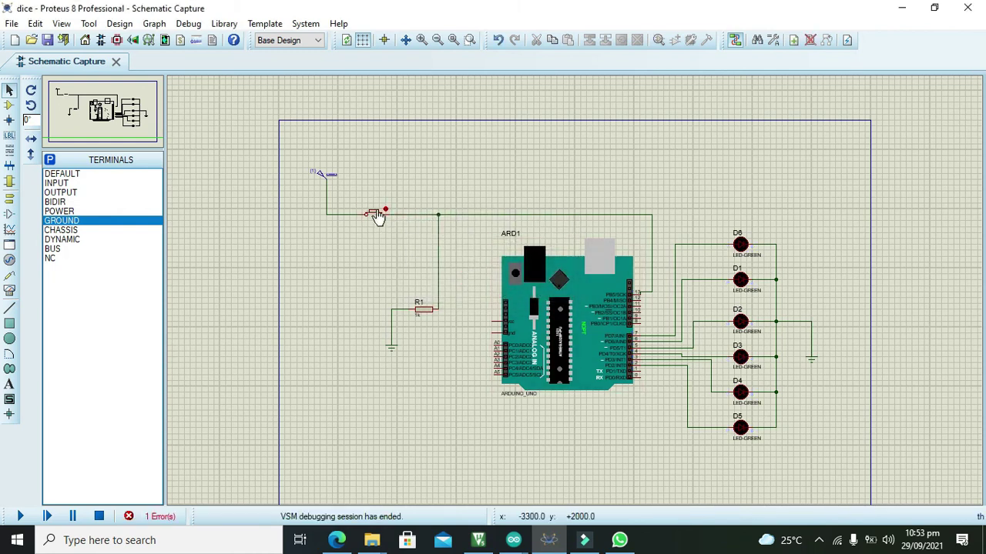